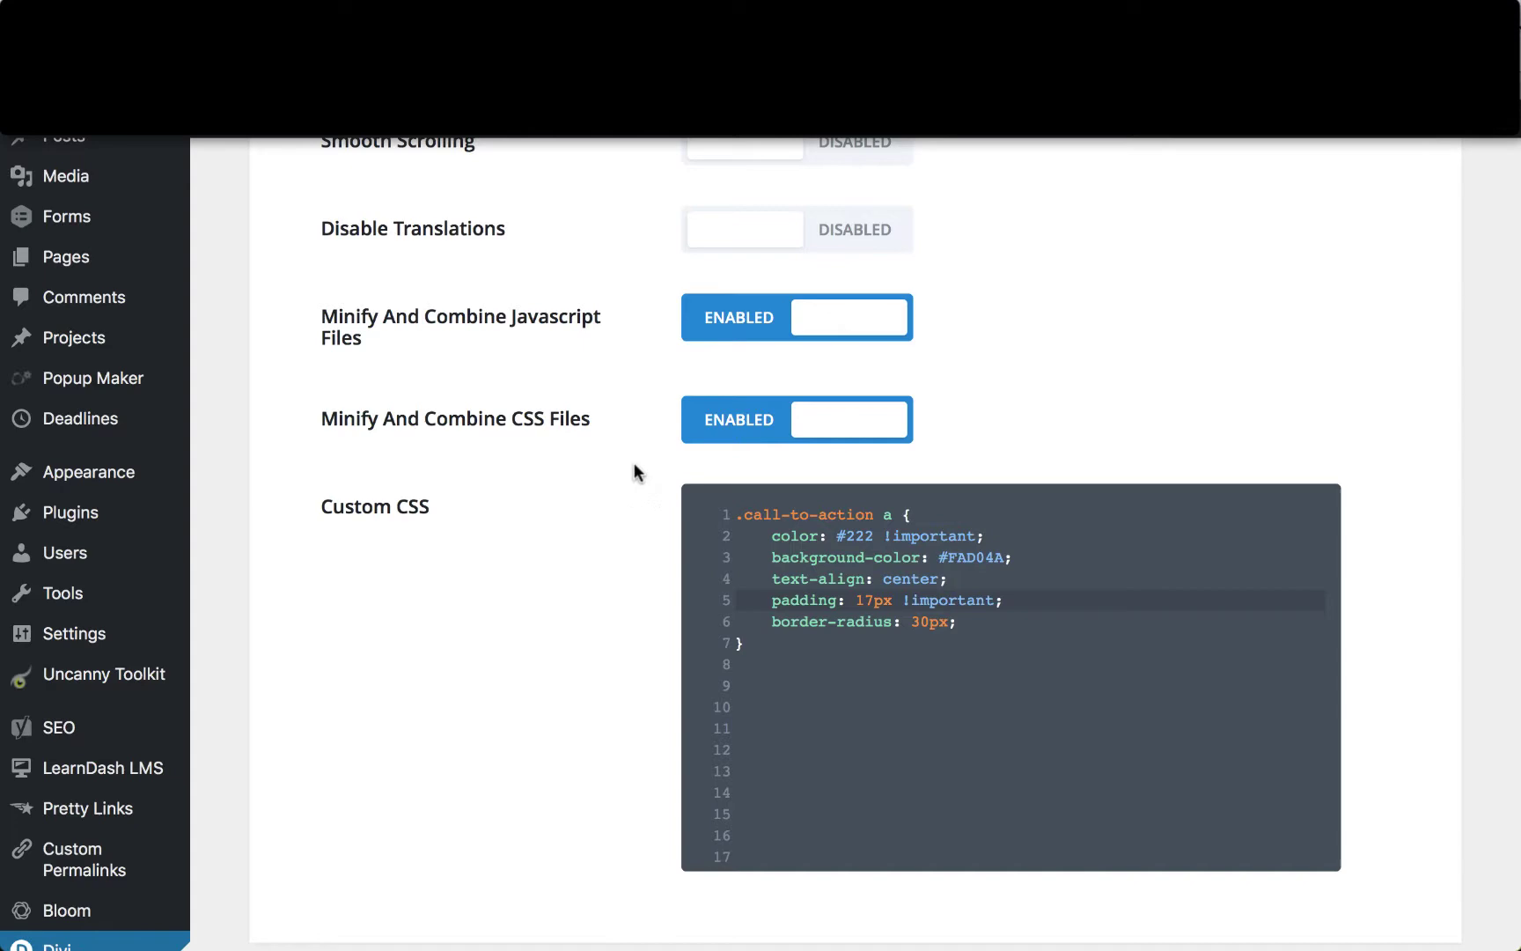
- Browse the Divi Theme Options page, then go to Appearance > Menus to reach Main Menu
{"action": "scroll", "coordinate": [342, 749], "scroll_direction": "down", "scroll_amount": 5}
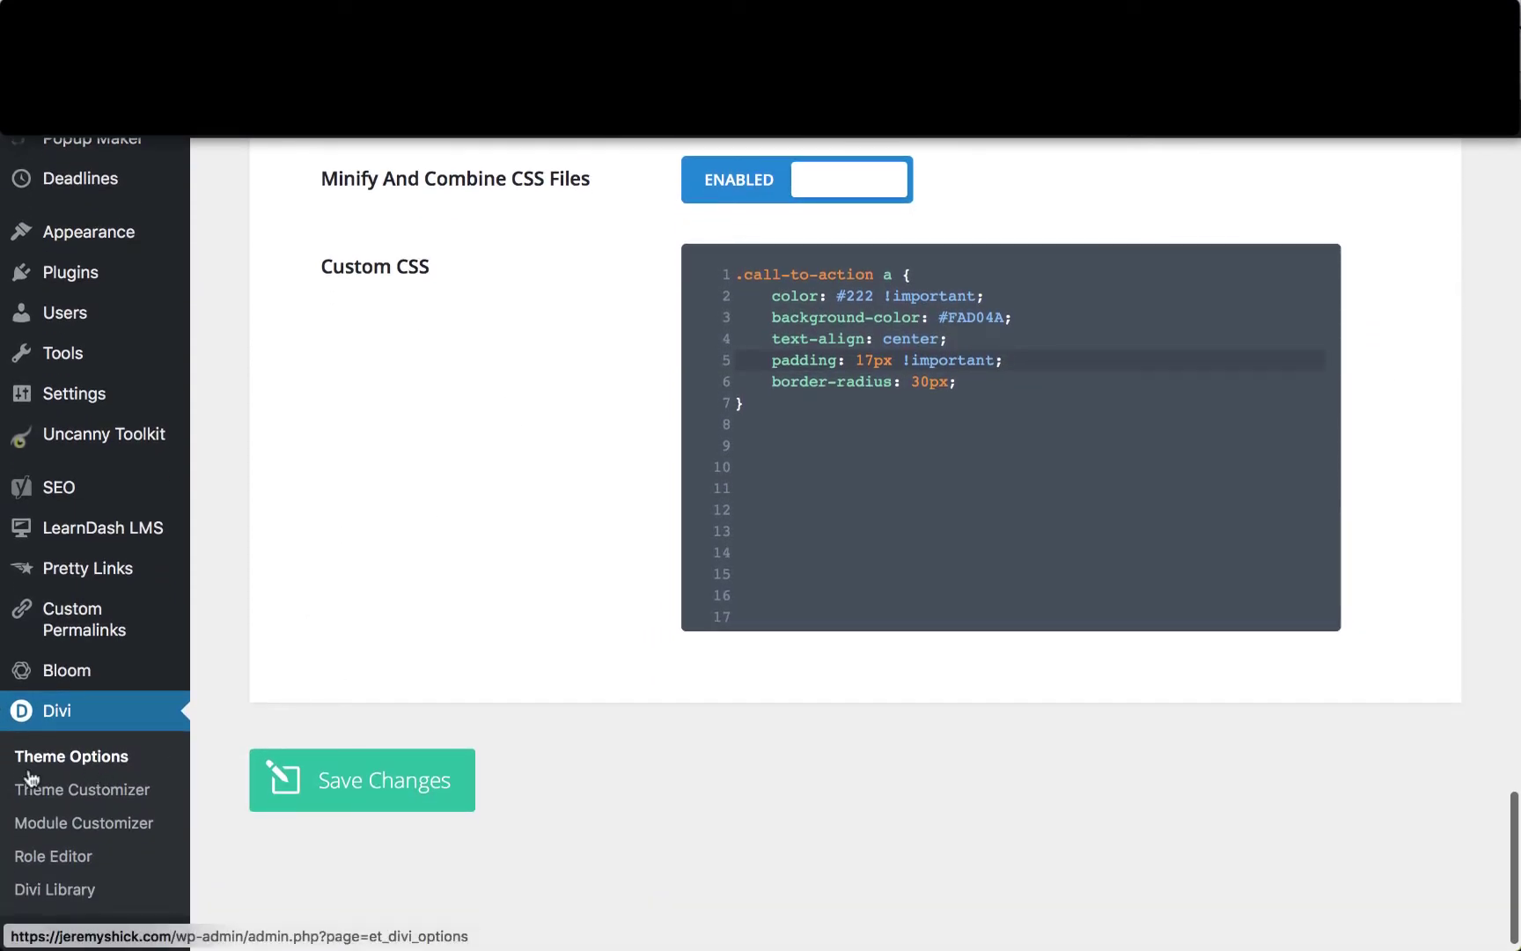
{"action": "scroll", "coordinate": [347, 647], "scroll_direction": "up", "scroll_amount": 20}
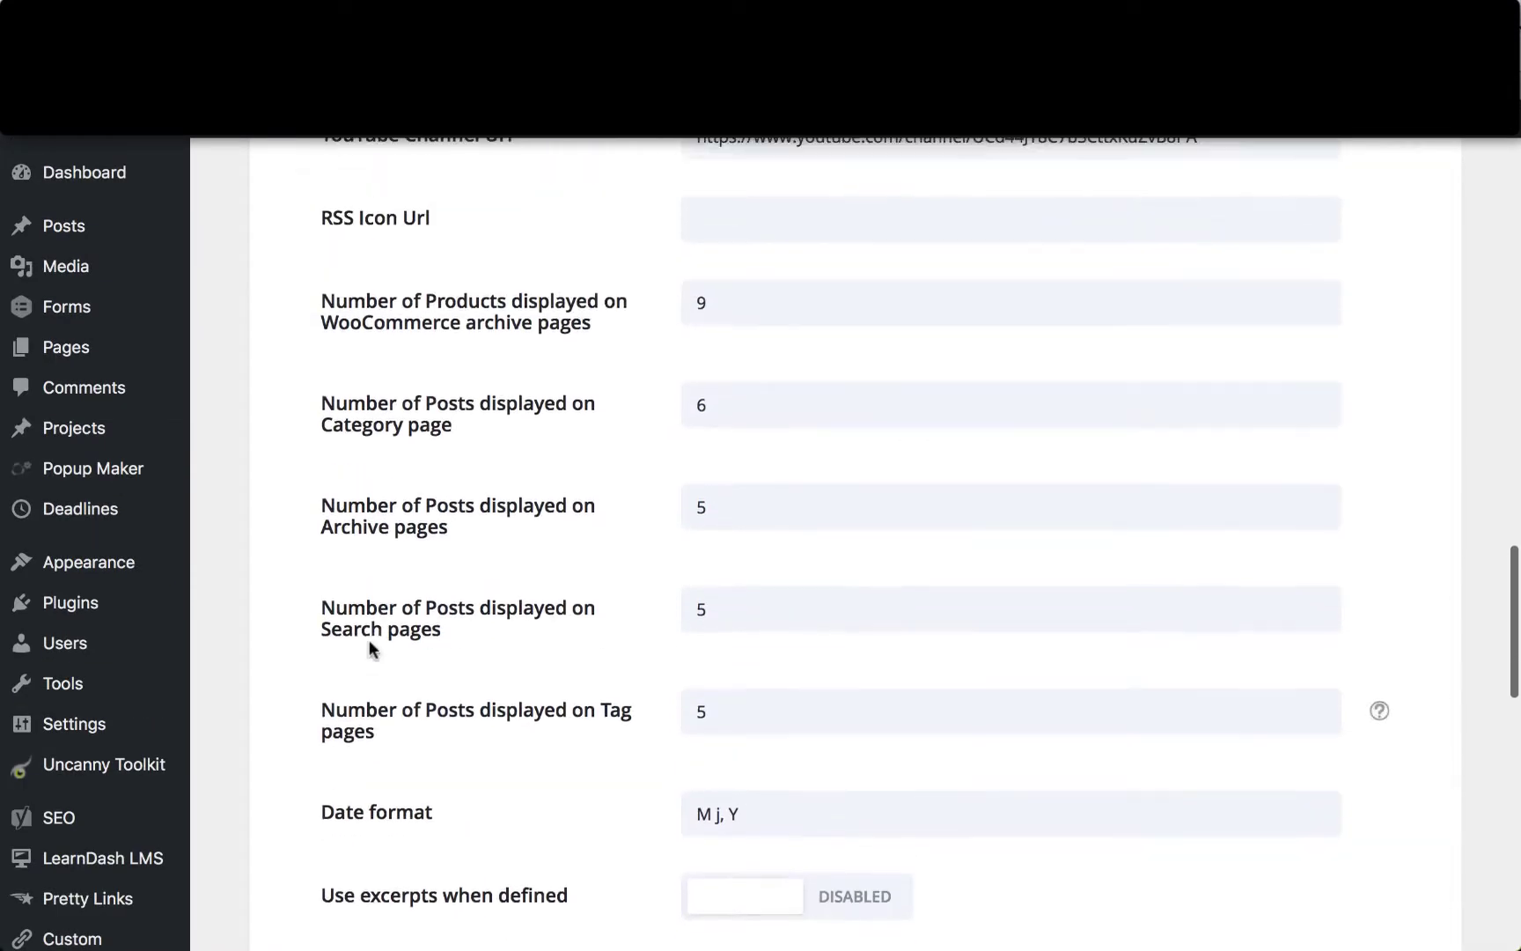
{"action": "scroll", "coordinate": [368, 642], "scroll_direction": "up", "scroll_amount": 15}
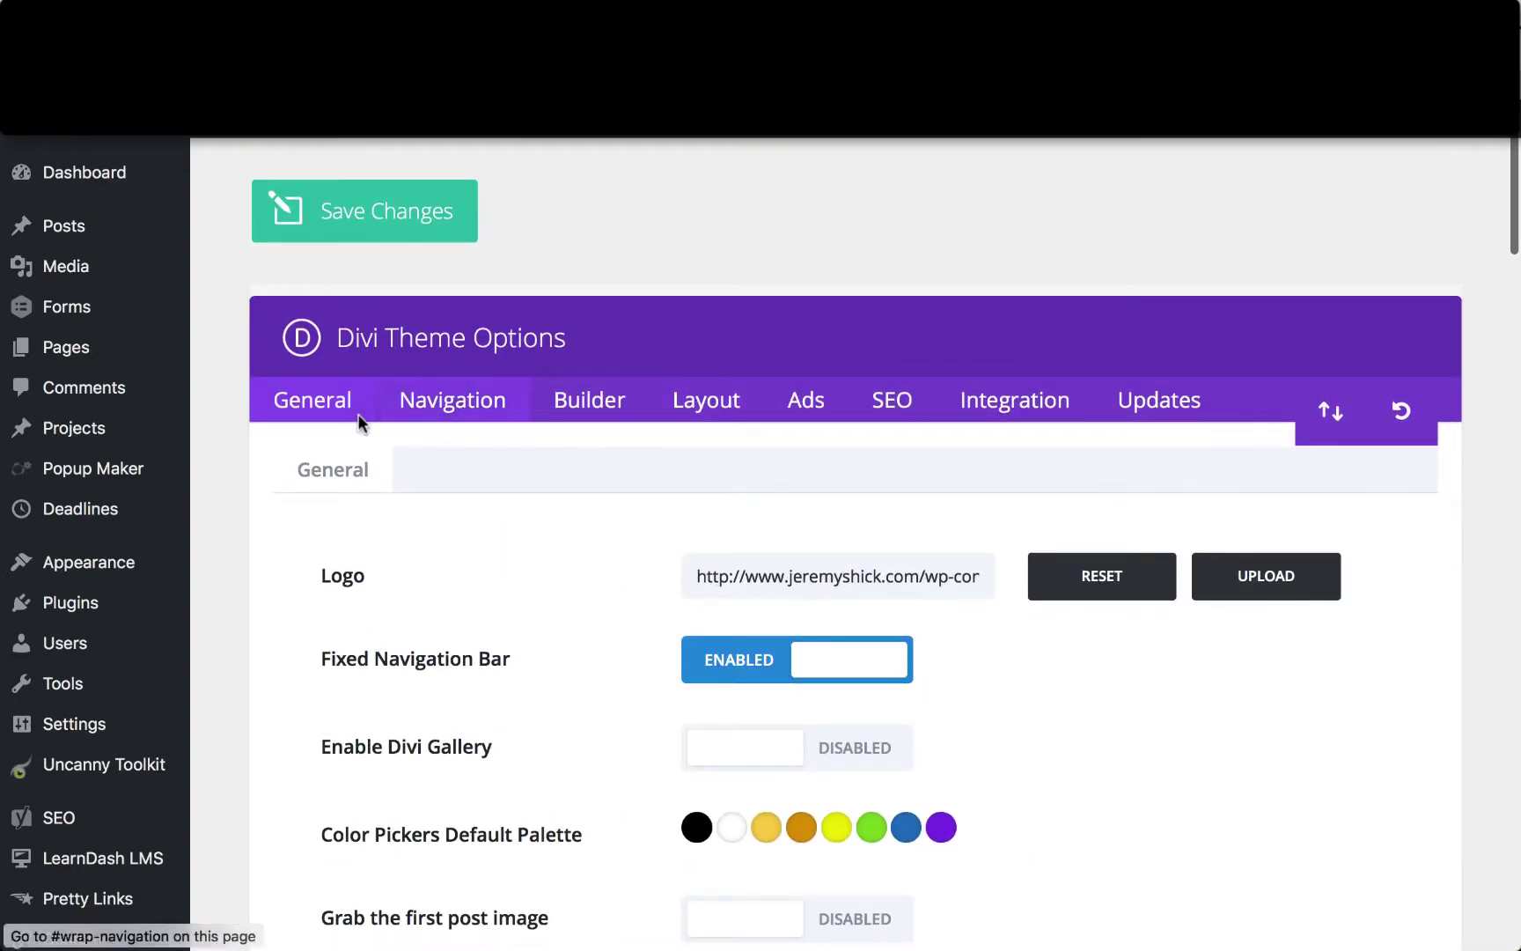
{"action": "scroll", "coordinate": [353, 409], "scroll_direction": "down", "scroll_amount": 20}
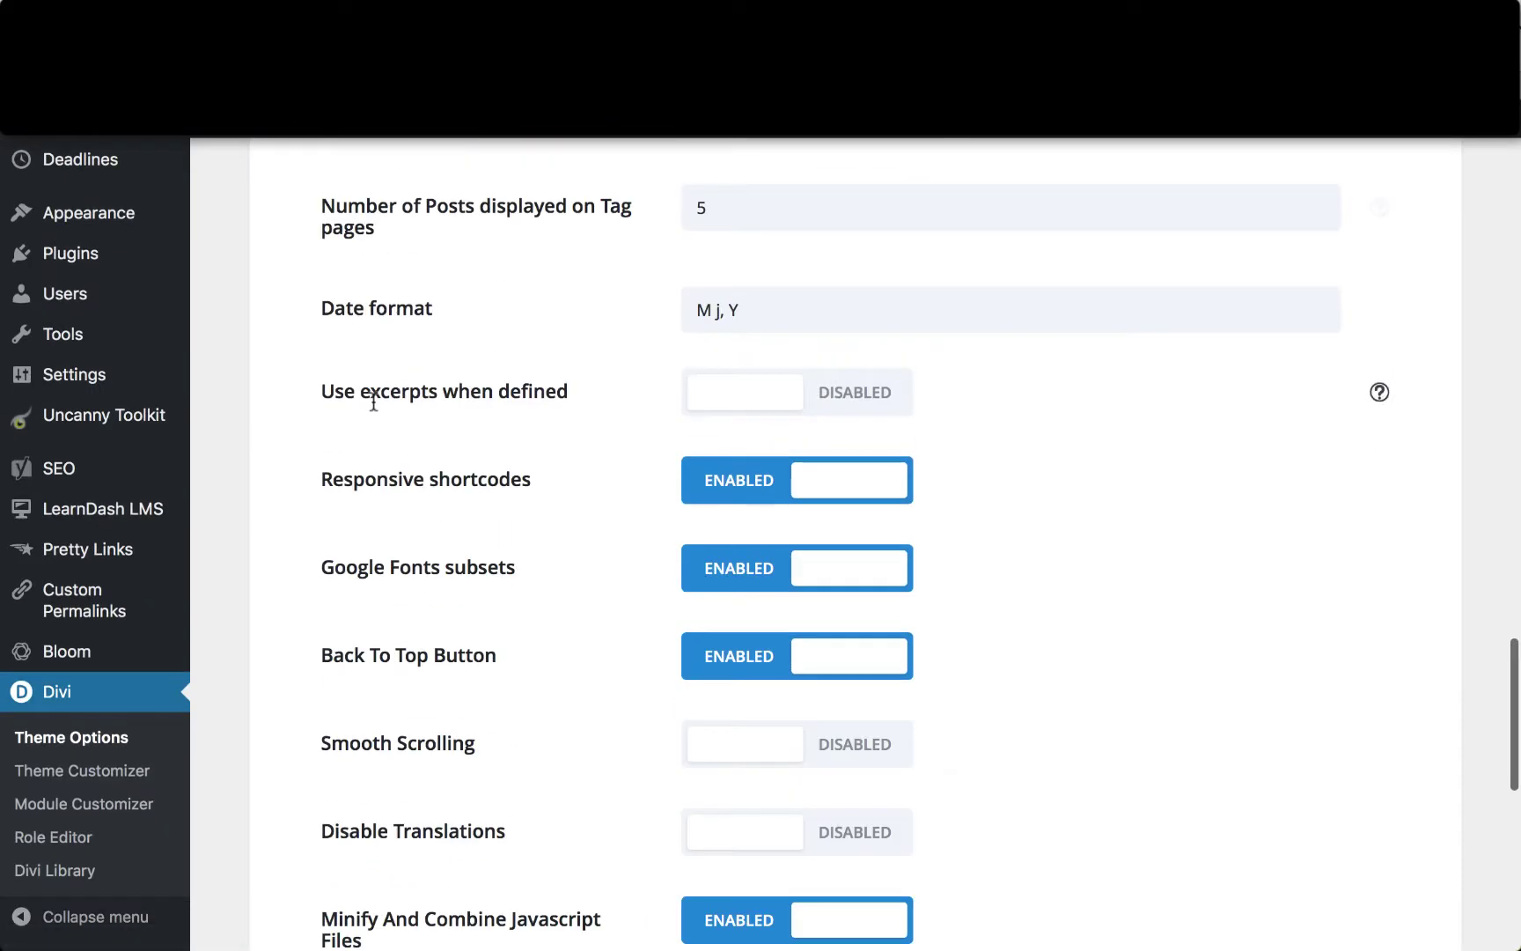
{"action": "scroll", "coordinate": [377, 401], "scroll_direction": "up", "scroll_amount": 5}
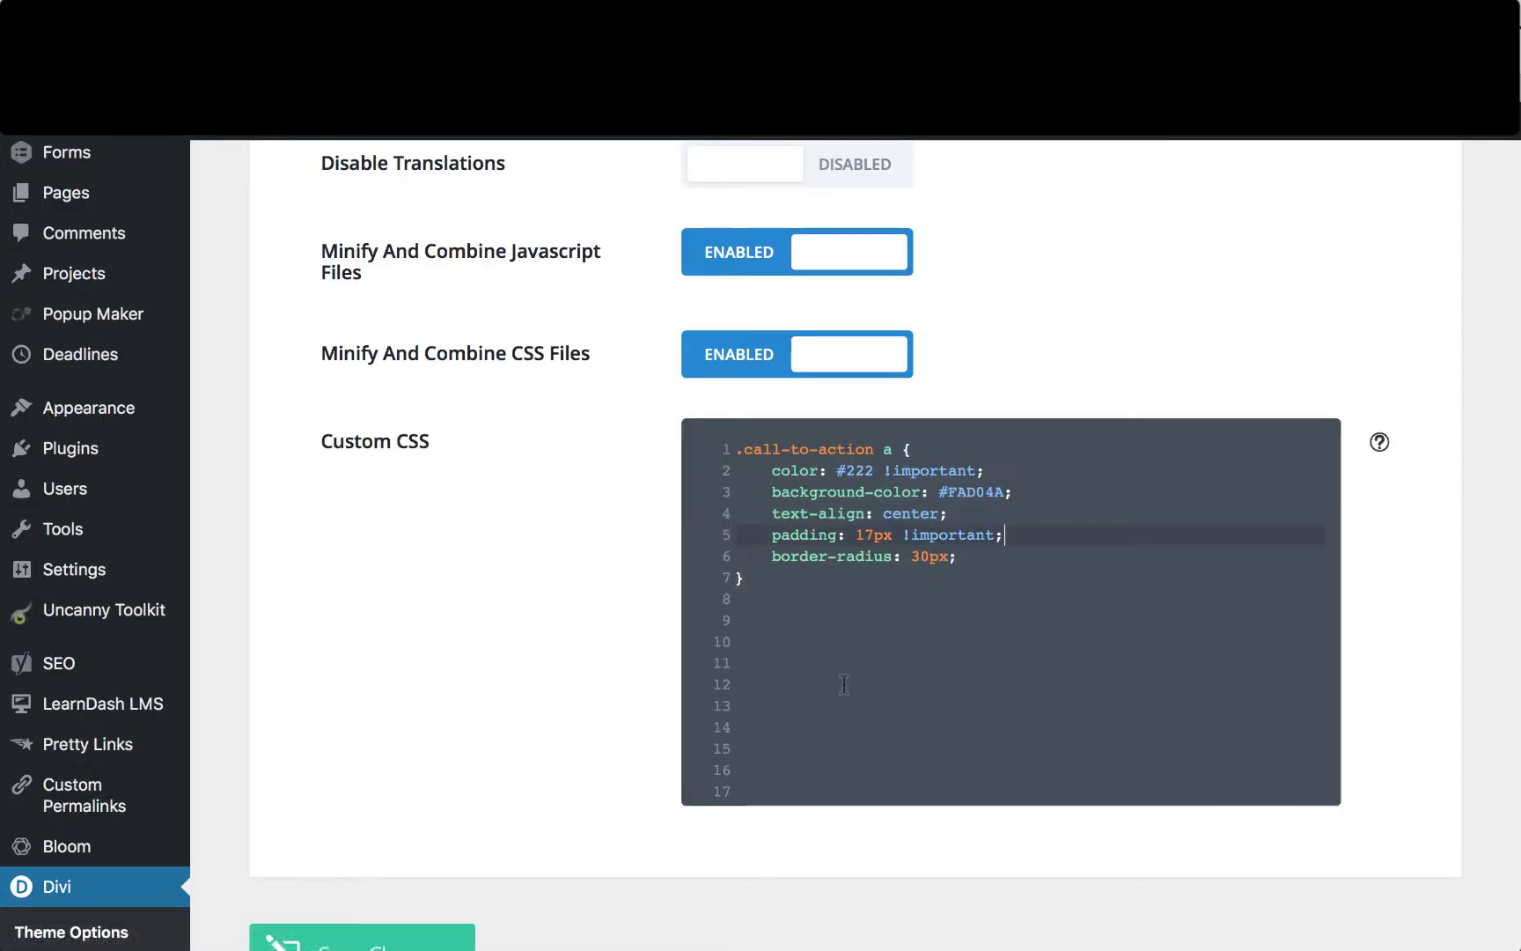
{"action": "scroll", "coordinate": [456, 775], "scroll_direction": "down", "scroll_amount": 2}
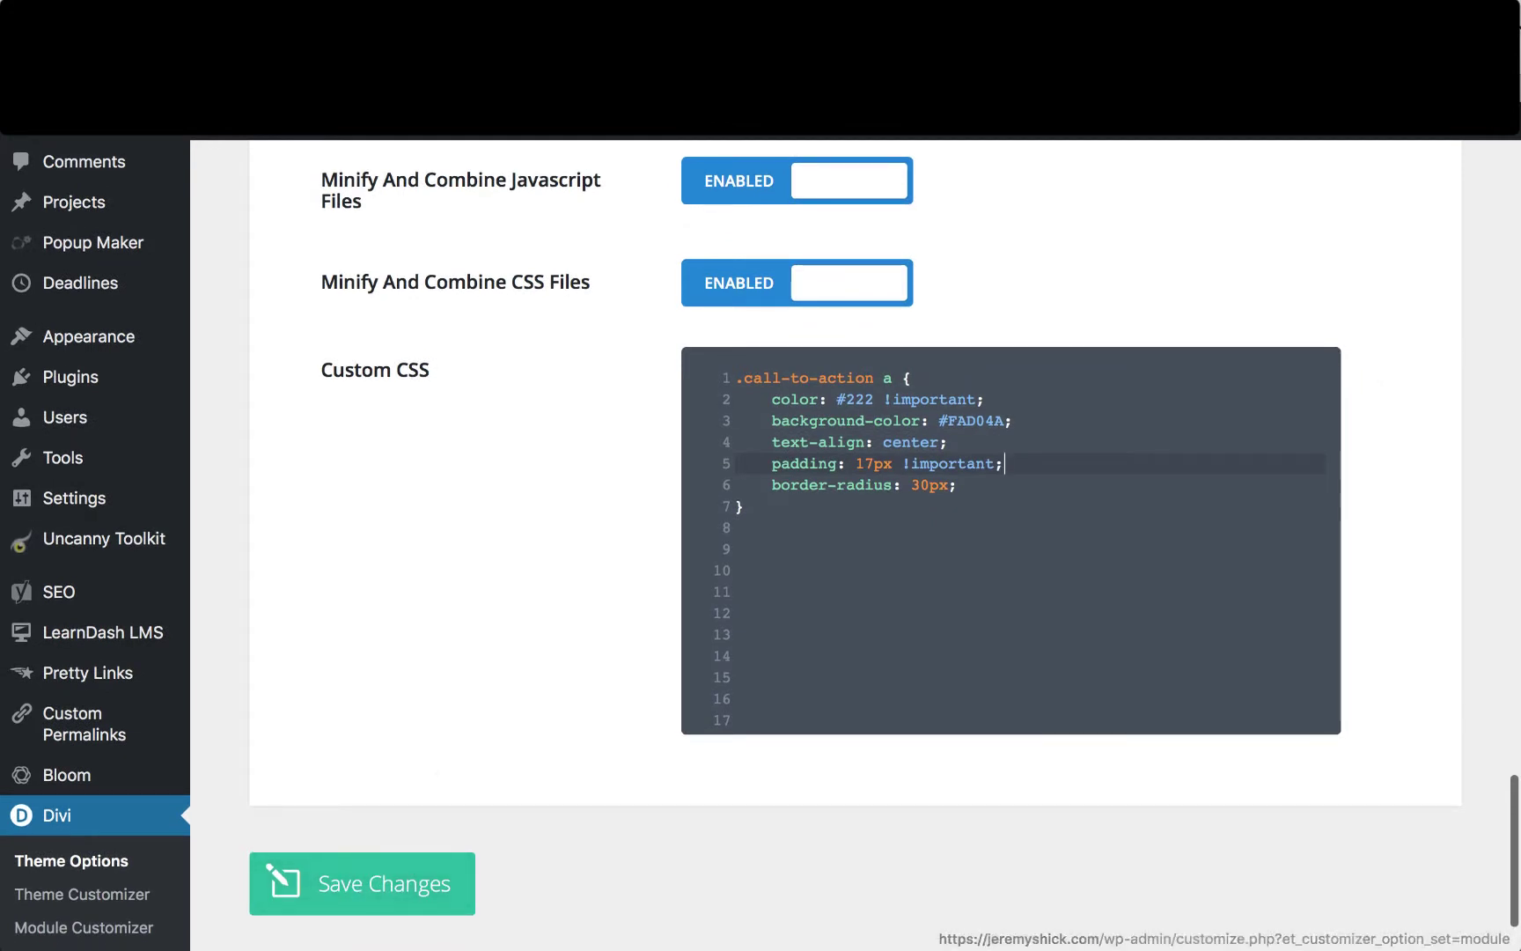
{"action": "scroll", "coordinate": [326, 669], "scroll_direction": "up", "scroll_amount": 6}
{"action": "scroll", "coordinate": [349, 702], "scroll_direction": "down", "scroll_amount": 1}
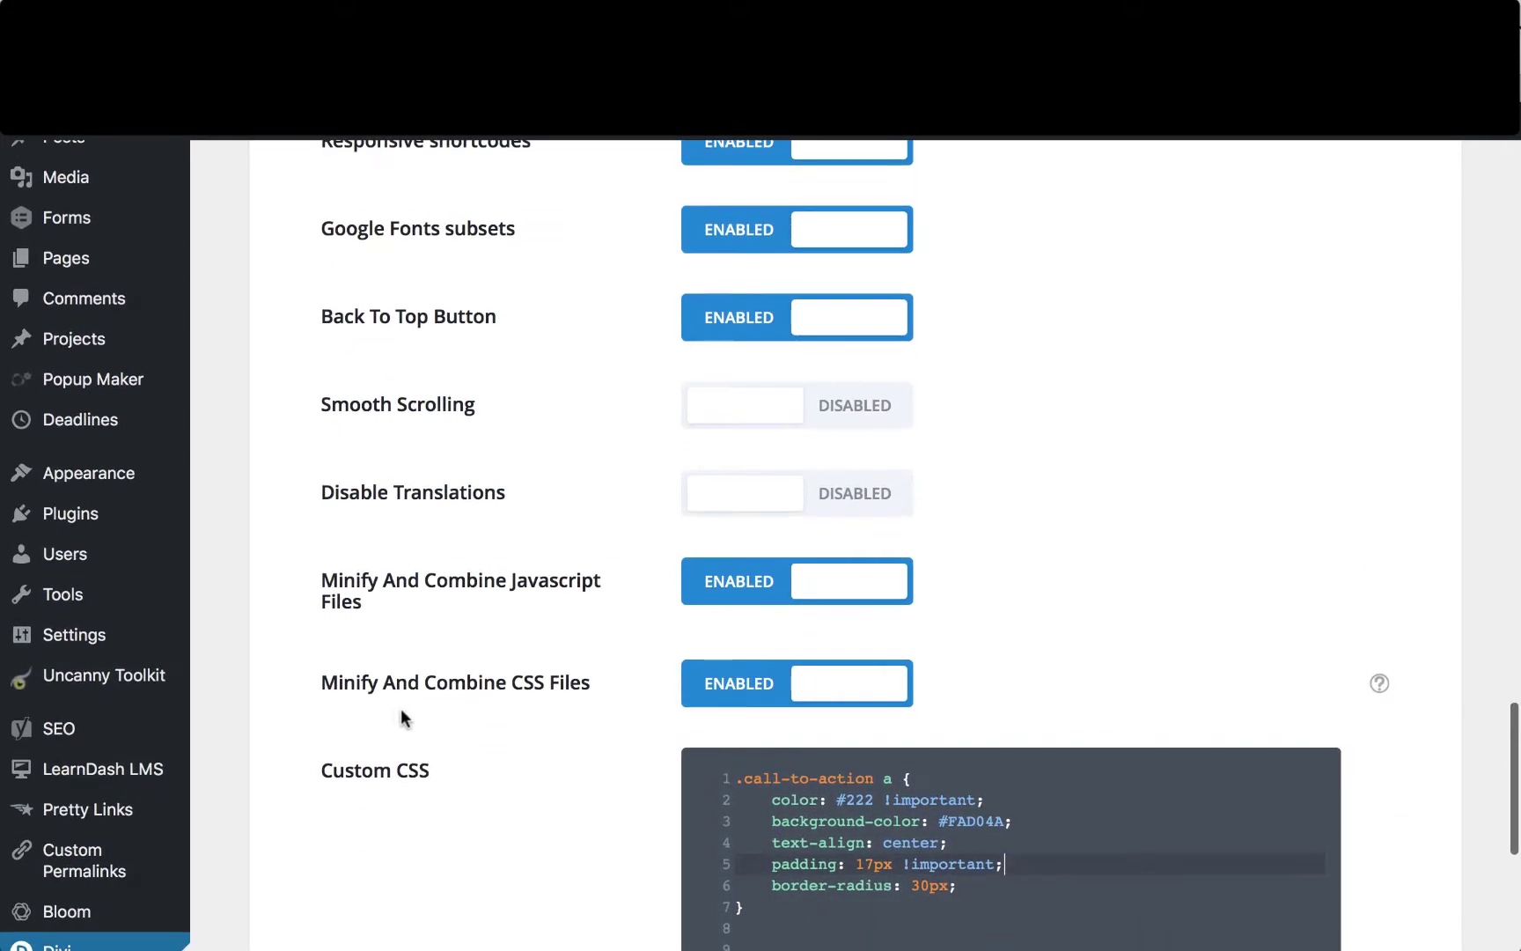
{"action": "scroll", "coordinate": [397, 724], "scroll_direction": "down", "scroll_amount": 1}
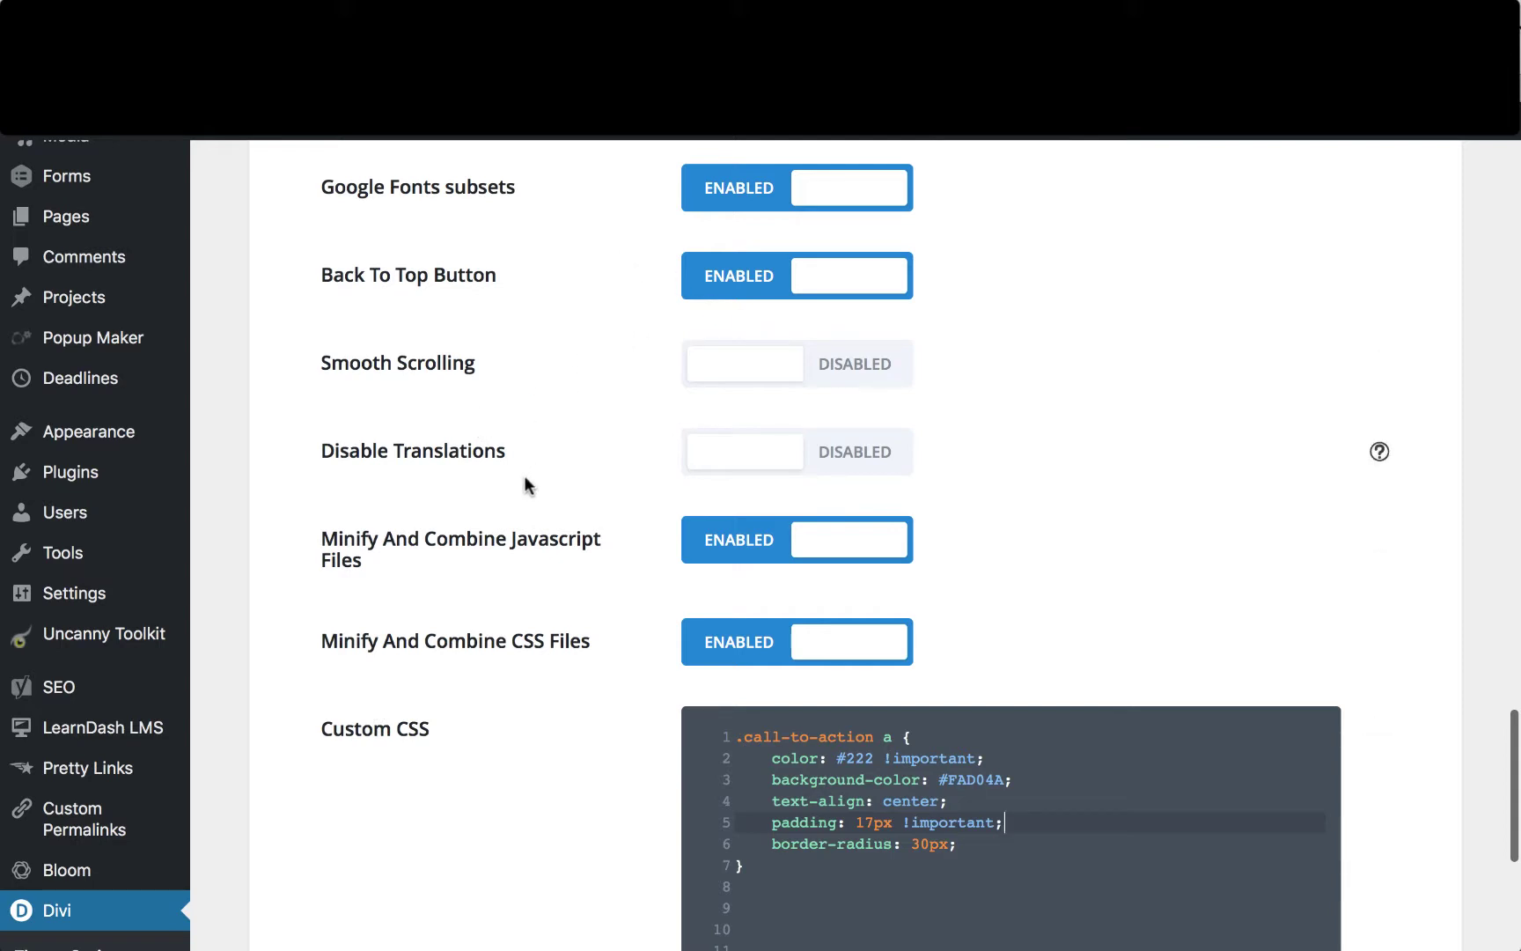
{"action": "scroll", "coordinate": [524, 478], "scroll_direction": "up", "scroll_amount": 1}
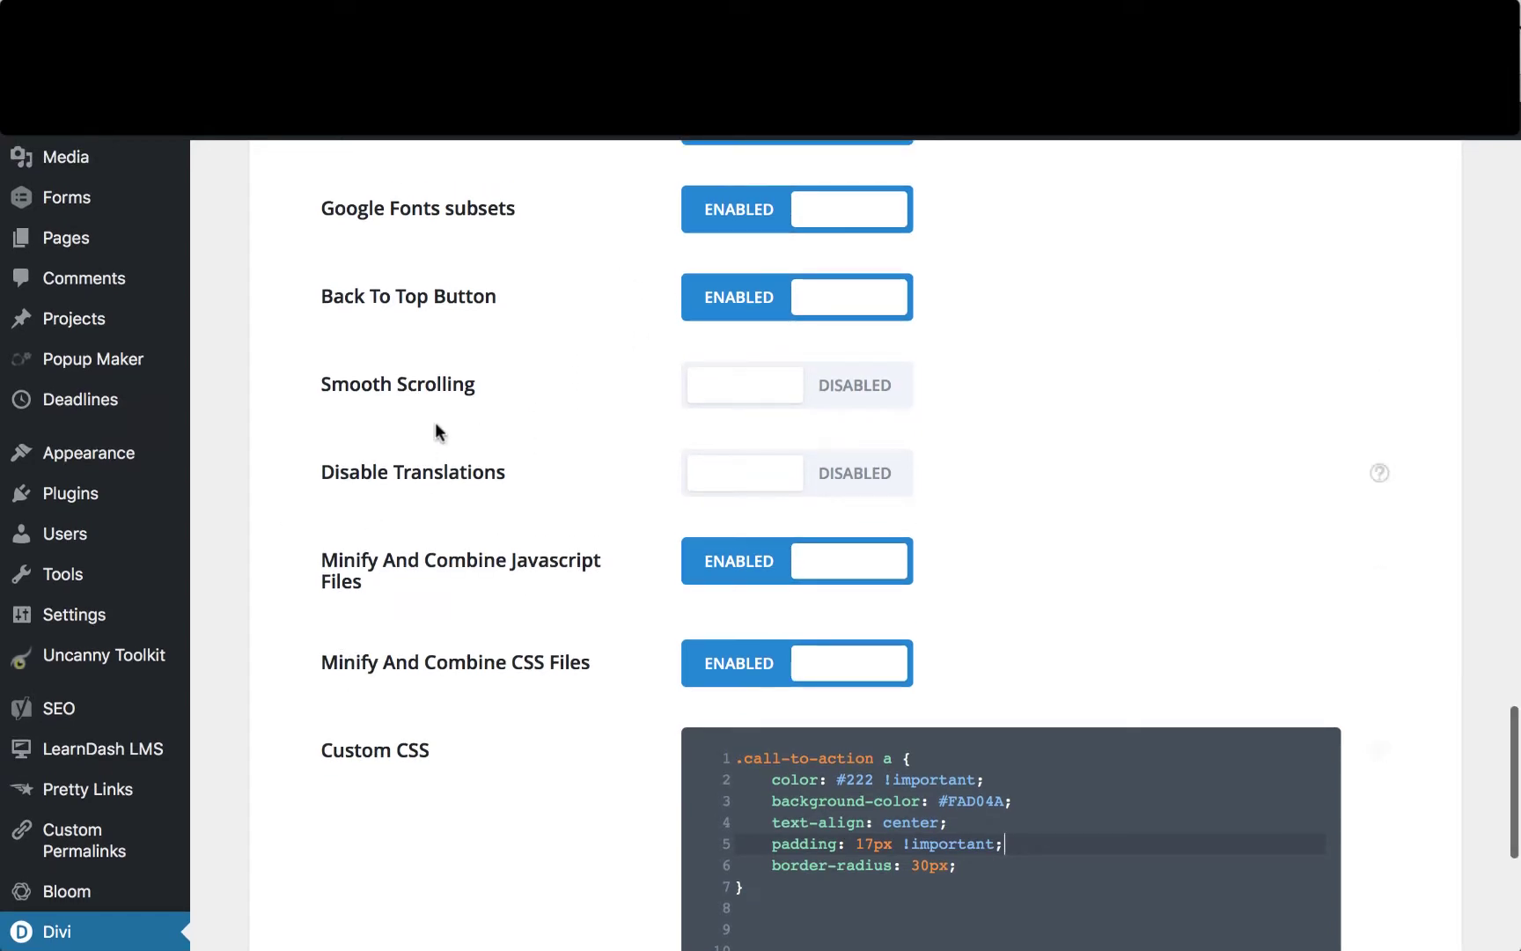
{"action": "mouse_move", "coordinate": [35, 451]}
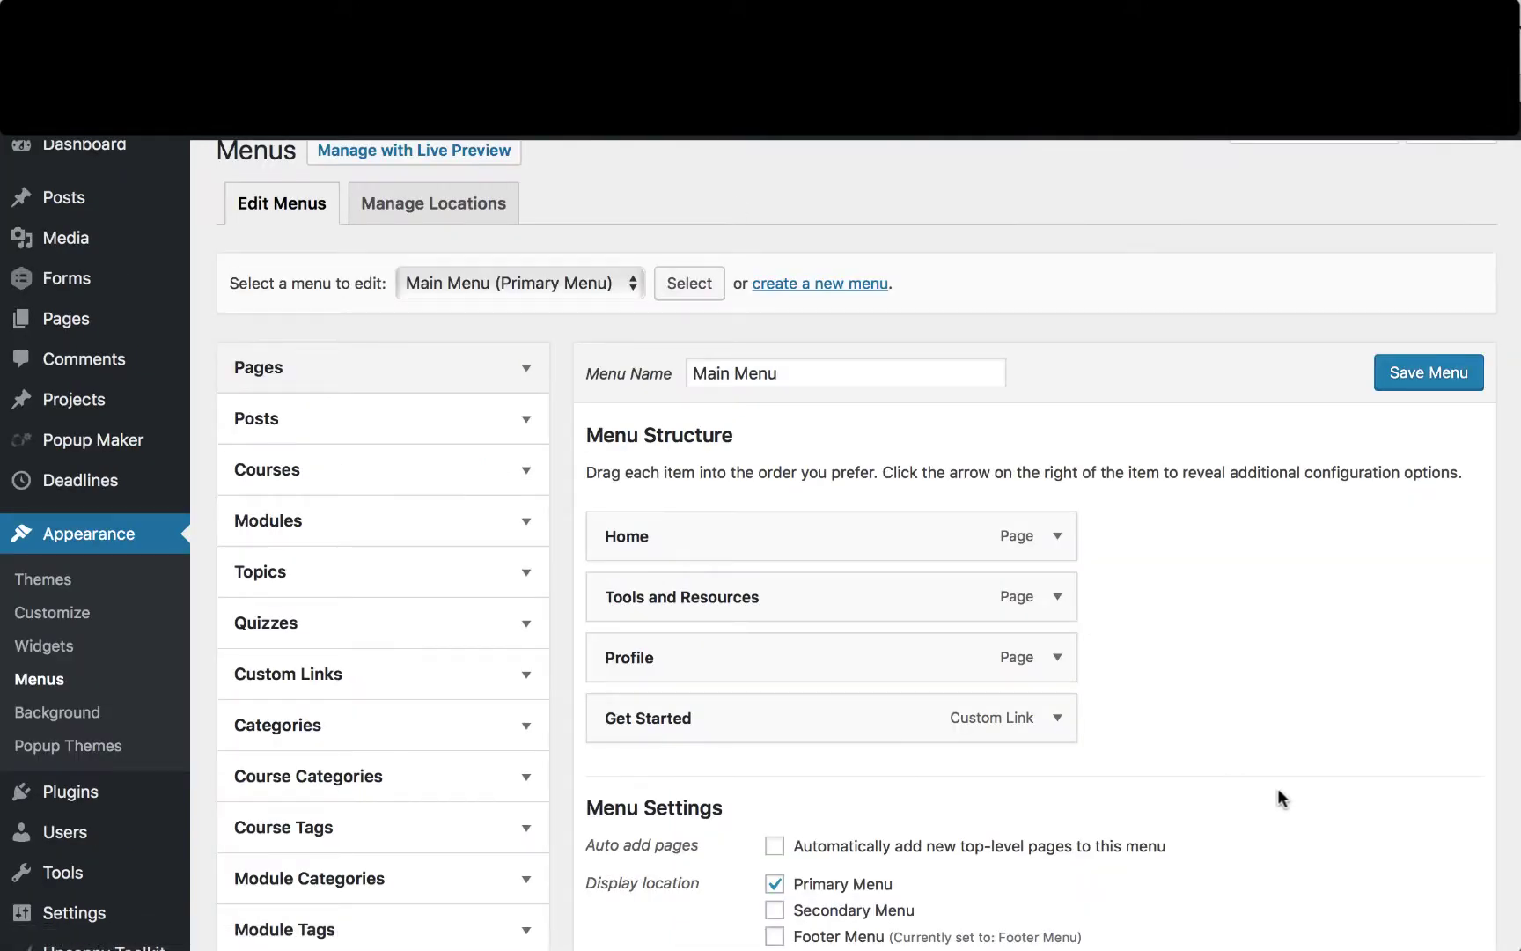
- Expand the Get Started custom link to reveal its #subscribe URL and CSS classes
{"action": "scroll", "coordinate": [1348, 669], "scroll_direction": "down", "scroll_amount": 3}
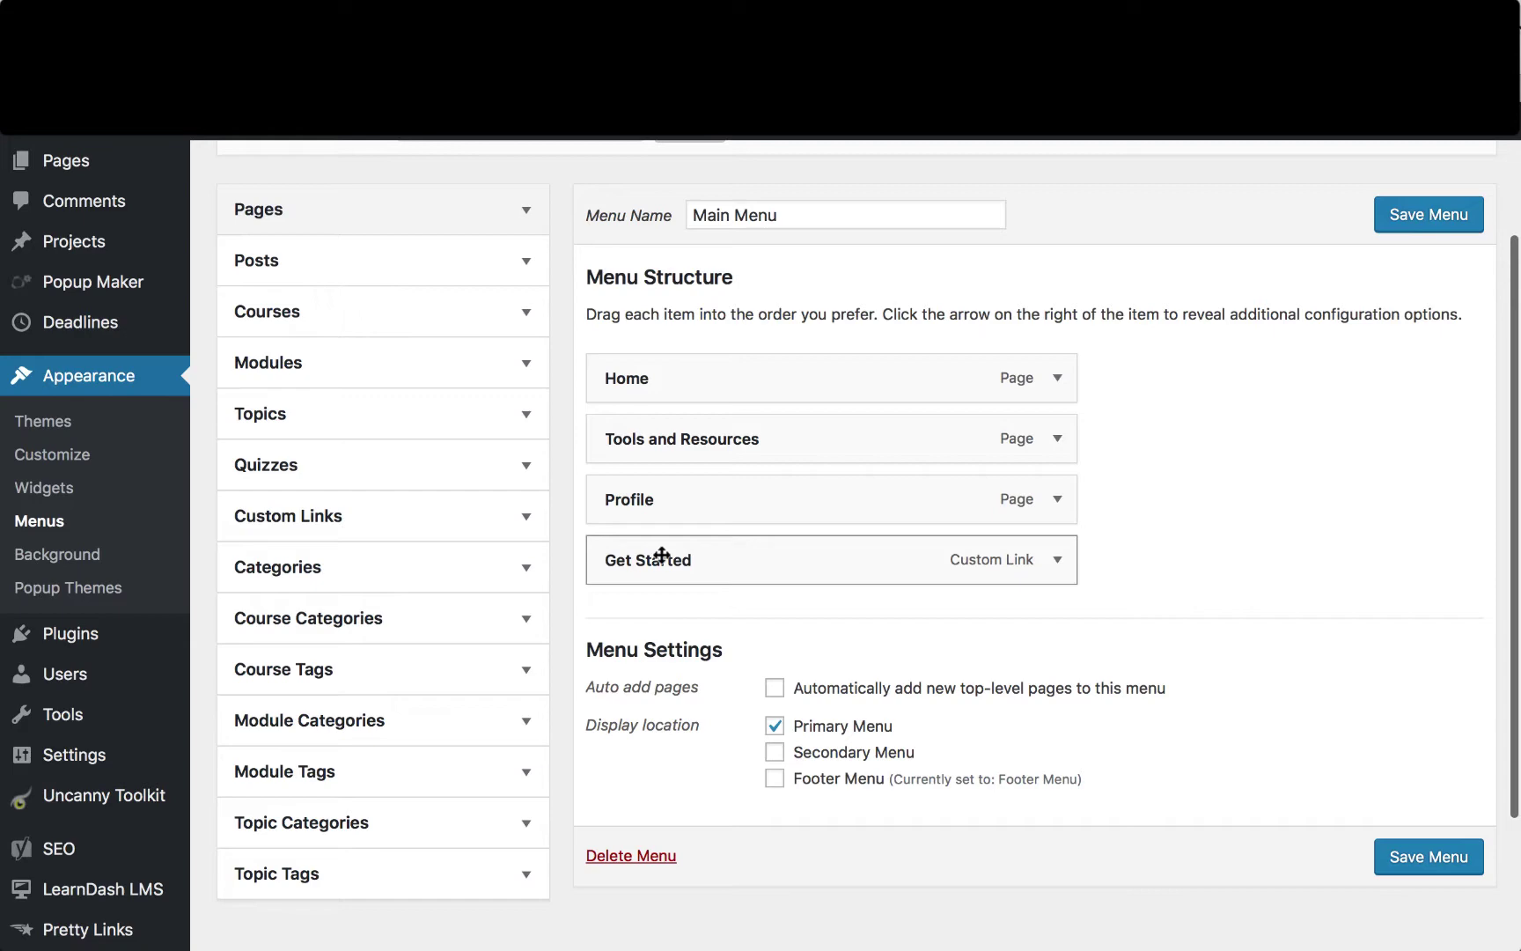
{"action": "left_click", "coordinate": [1066, 562]}
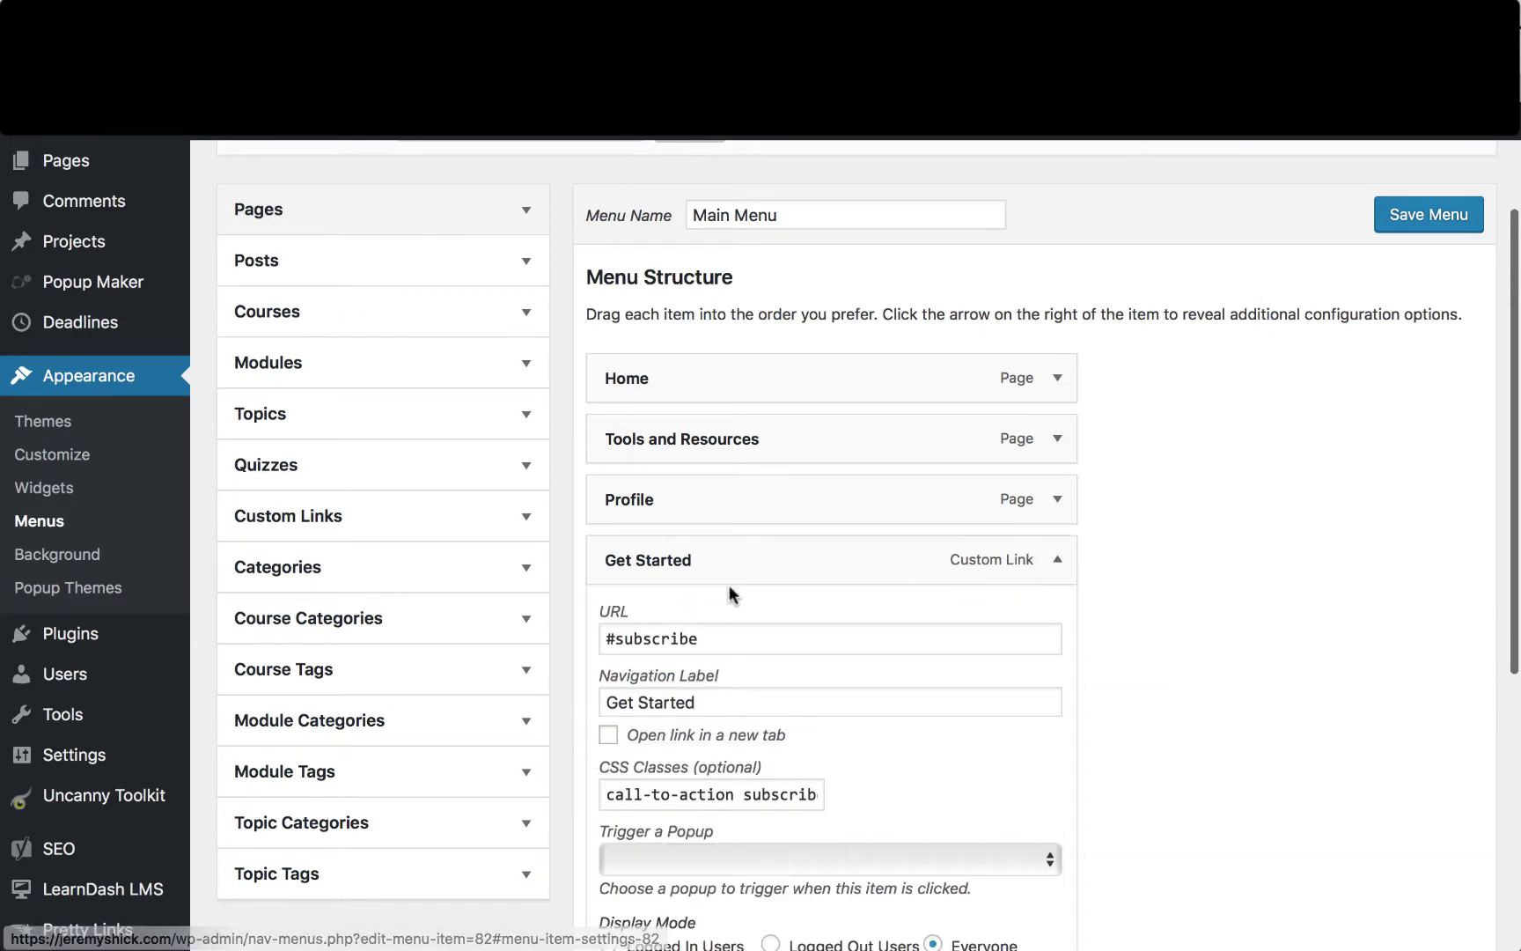
{"action": "scroll", "coordinate": [730, 594], "scroll_direction": "down", "scroll_amount": 4}
{"action": "scroll", "coordinate": [853, 522], "scroll_direction": "down", "scroll_amount": 1}
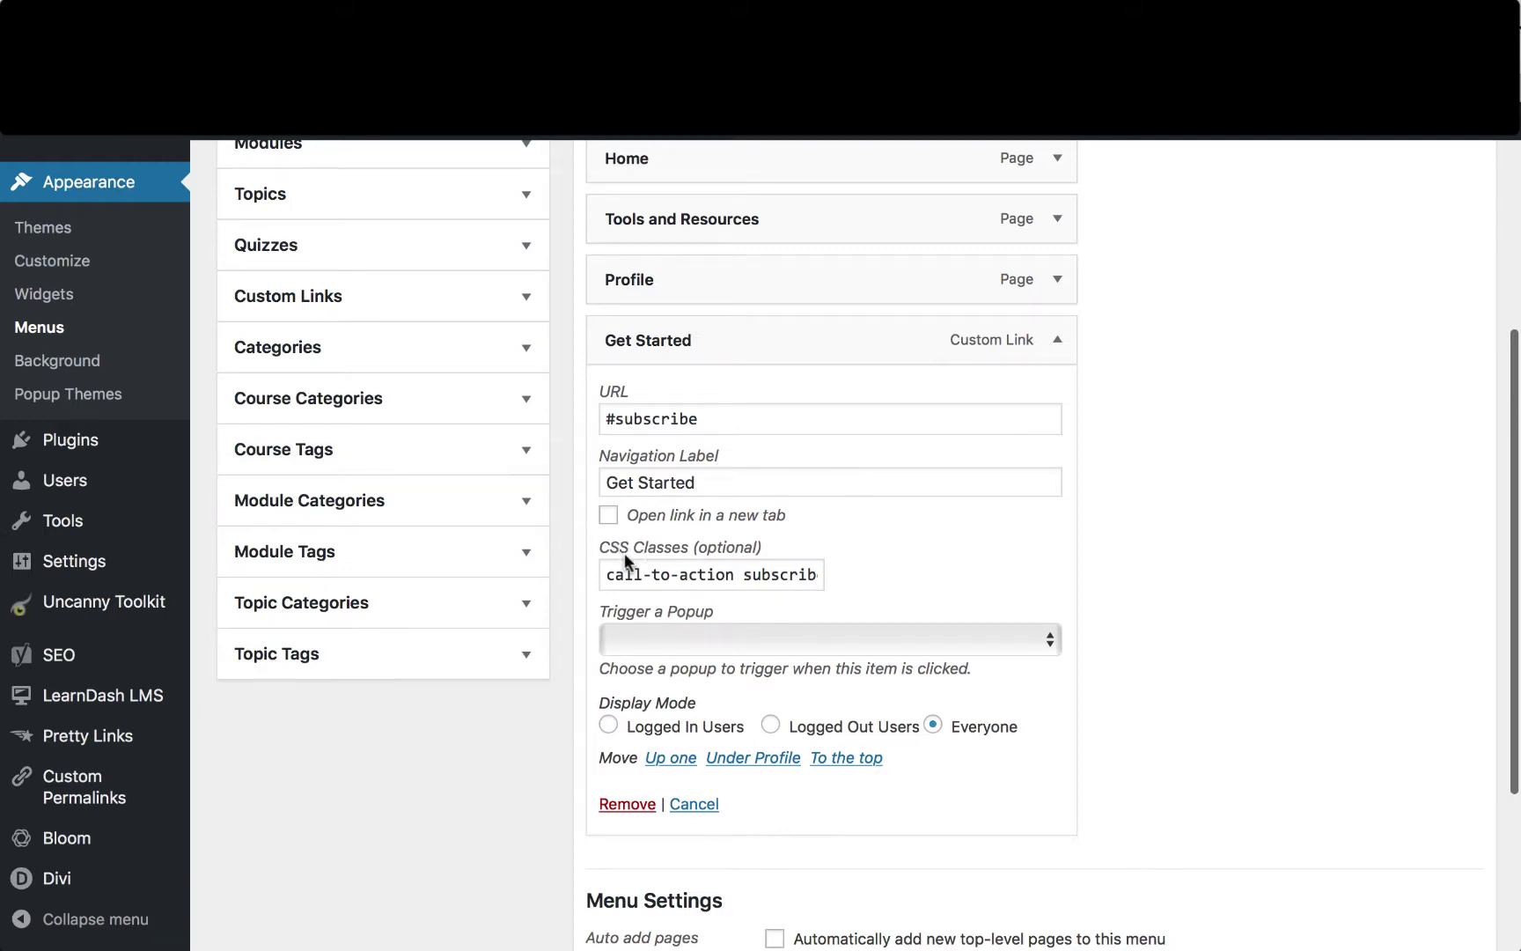
- Highlight the call-to-action class name in the Get Started CSS Classes field
{"action": "left_click_drag", "start_coordinate": [611, 575], "coordinate": [671, 567]}
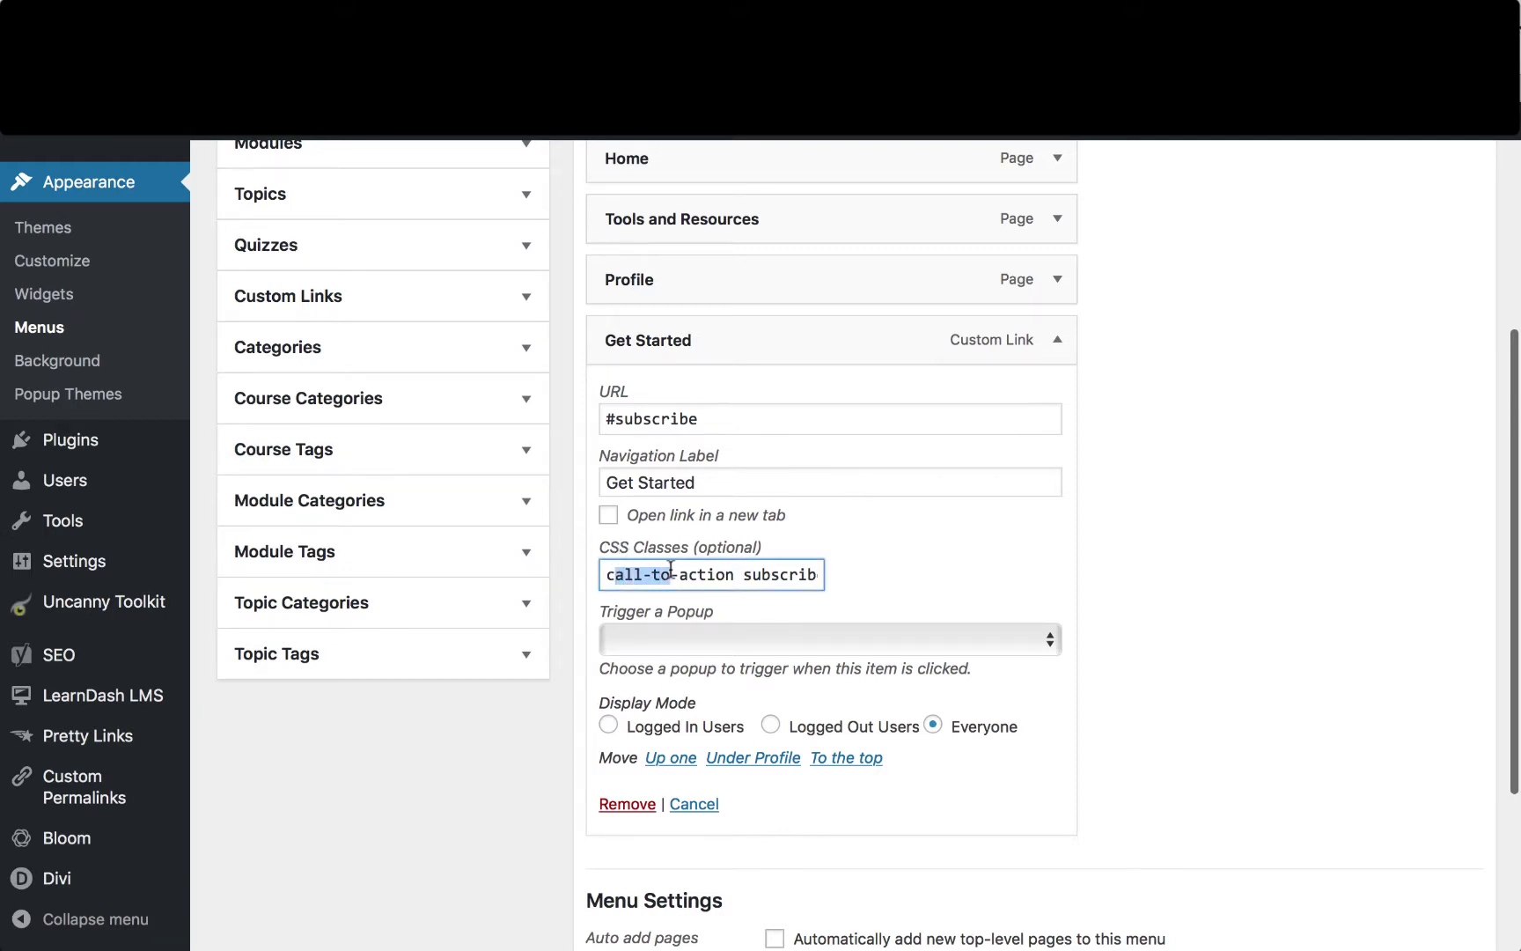
{"action": "left_click", "coordinate": [736, 574]}
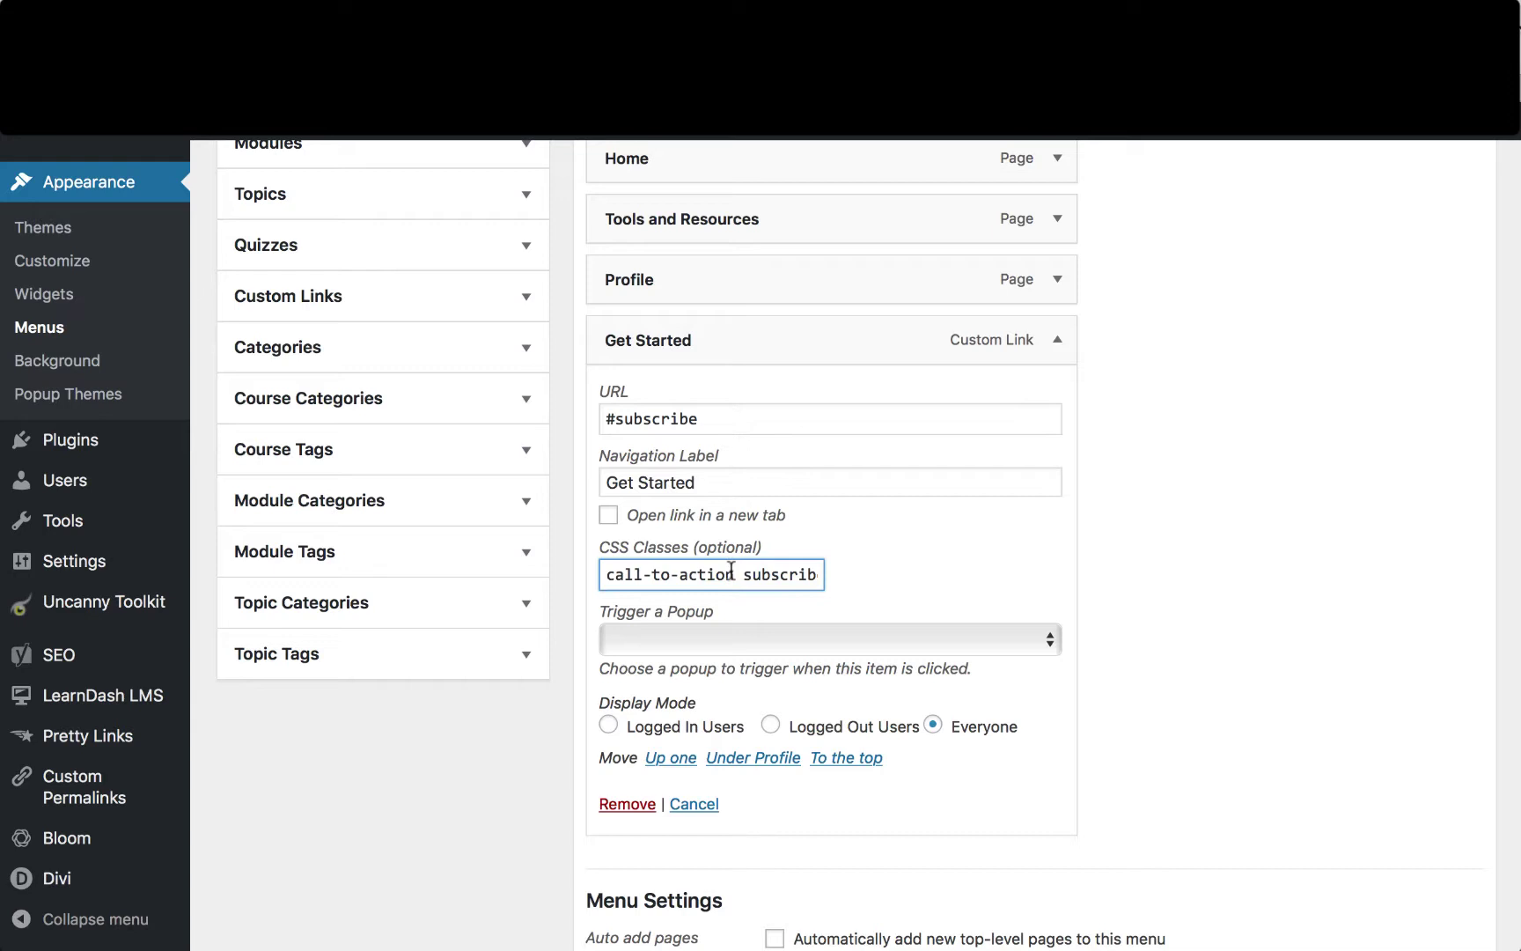
{"action": "left_click_drag", "start_coordinate": [741, 574], "coordinate": [607, 578]}
{"action": "left_click", "coordinate": [727, 574]}
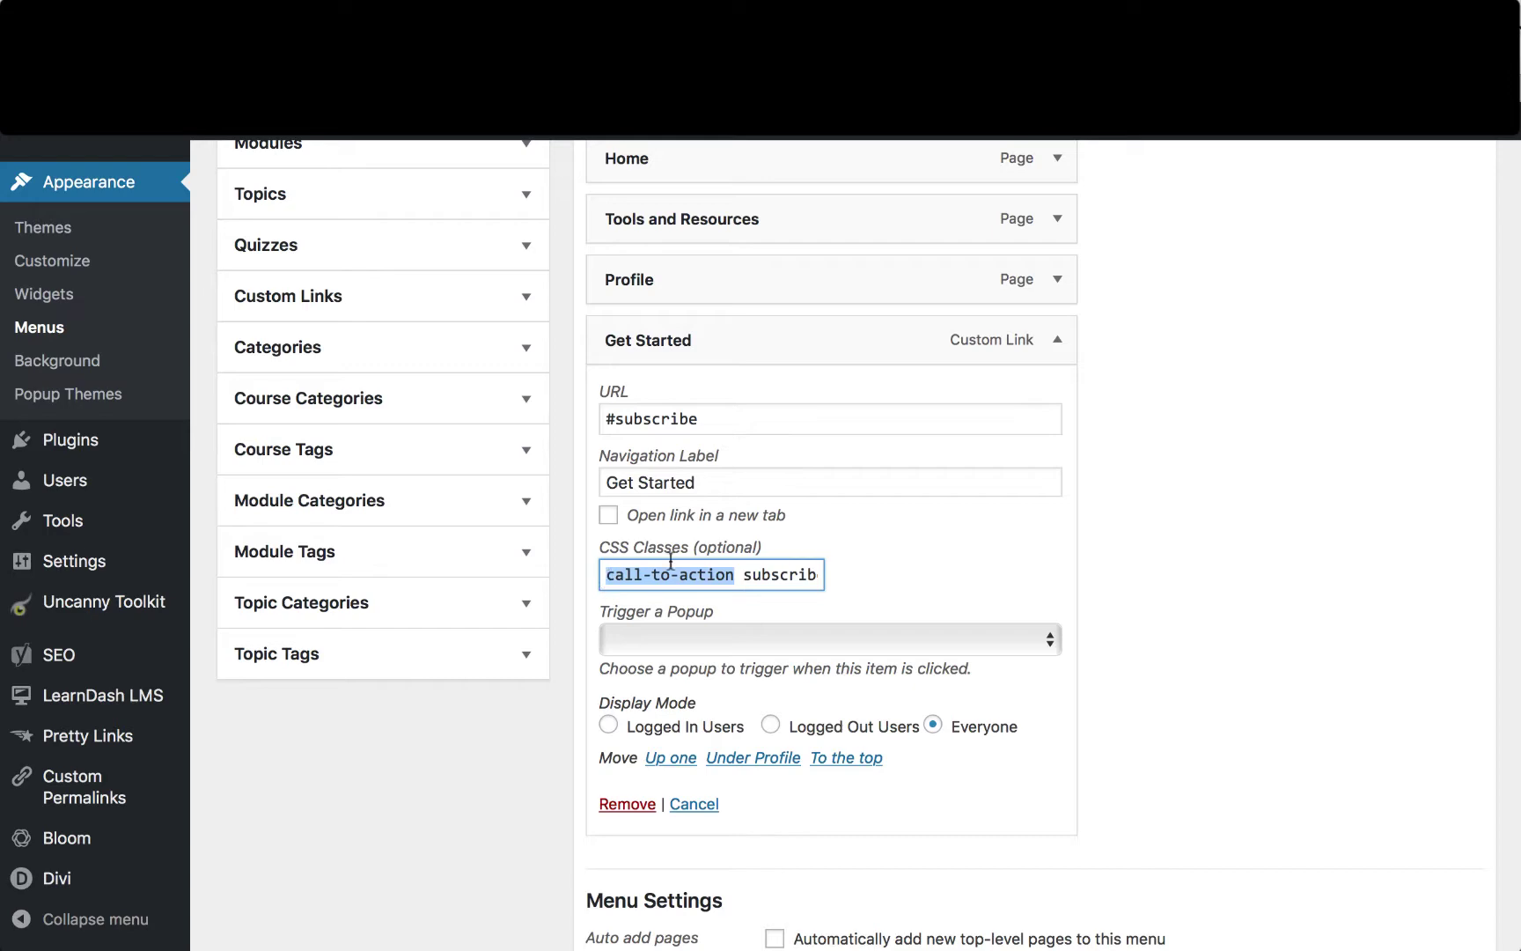
{"action": "scroll", "coordinate": [695, 572], "scroll_direction": "up", "scroll_amount": 1}
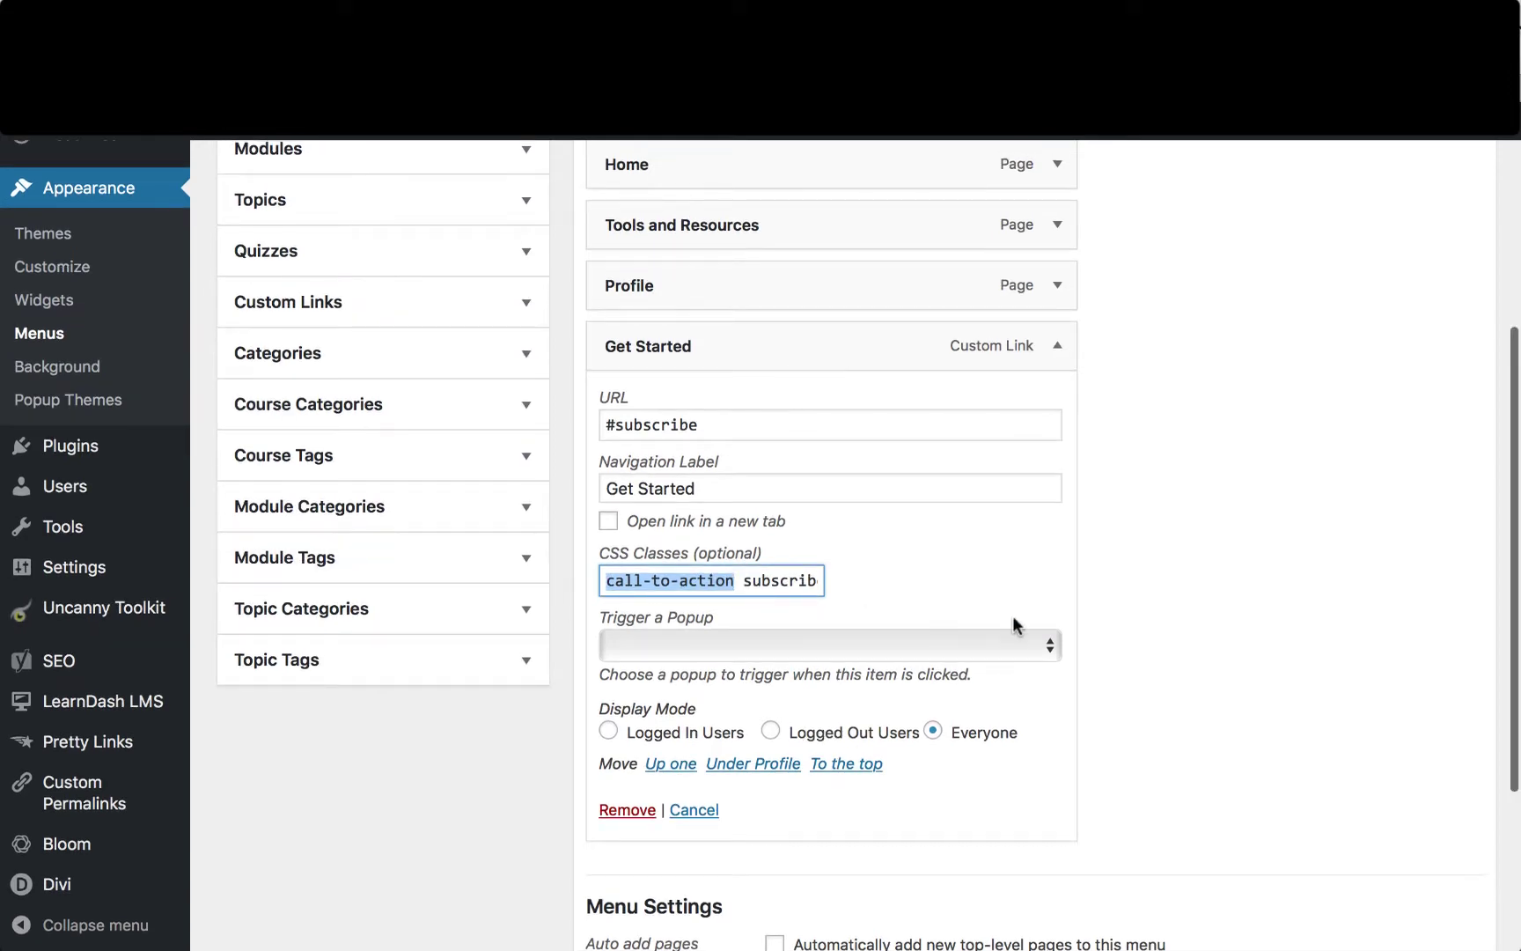
{"action": "scroll", "coordinate": [585, 902], "scroll_direction": "down", "scroll_amount": 3}
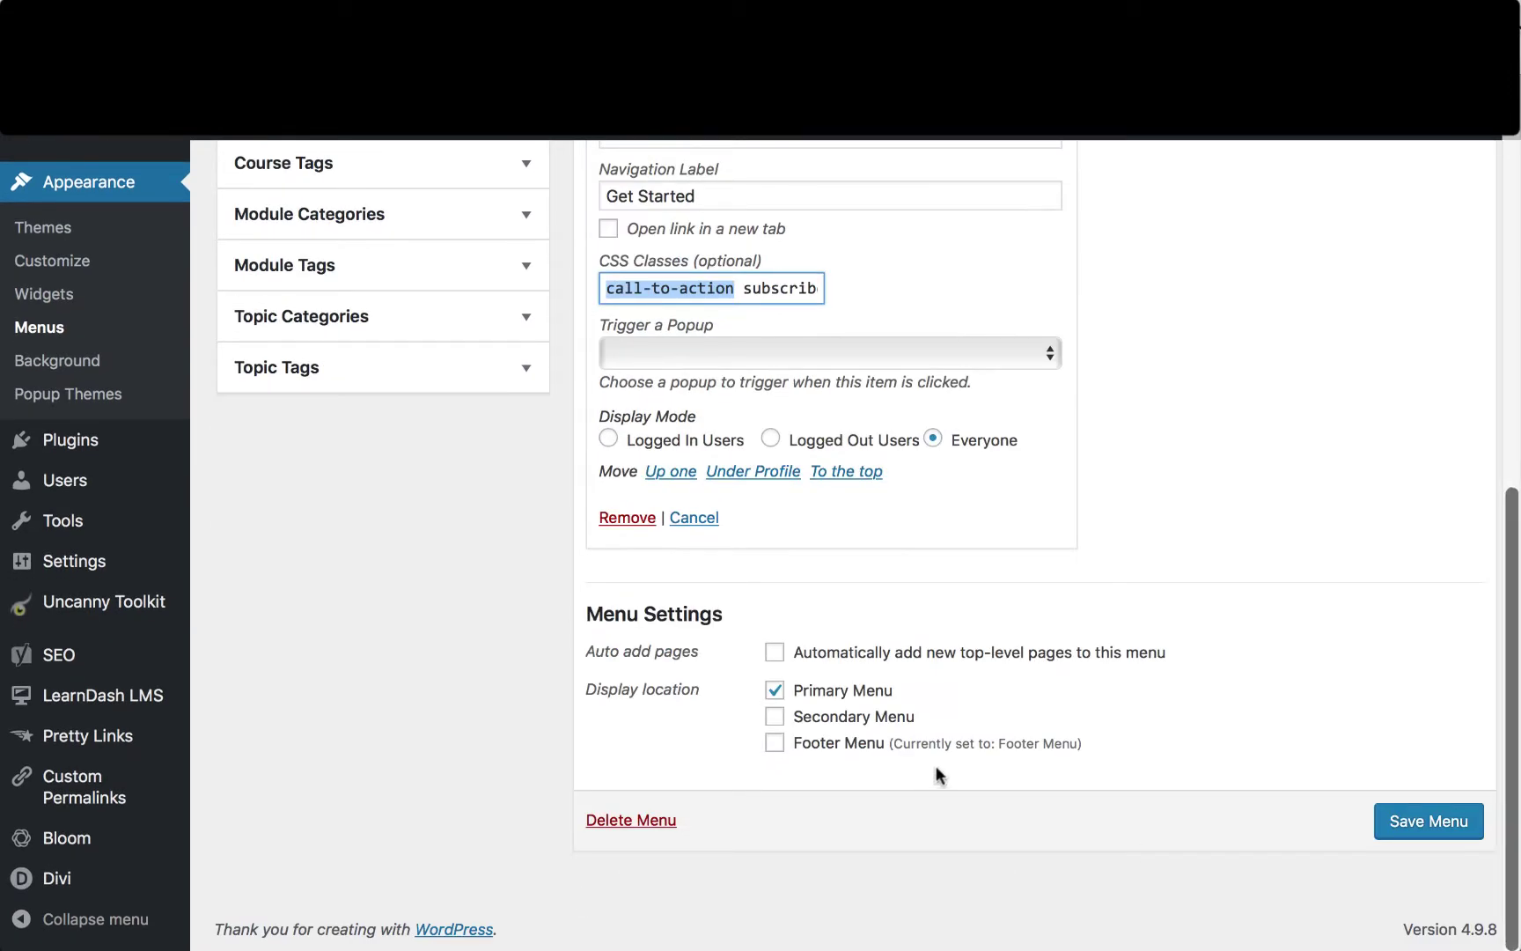
{"action": "scroll", "coordinate": [1240, 802], "scroll_direction": "up", "scroll_amount": 7}
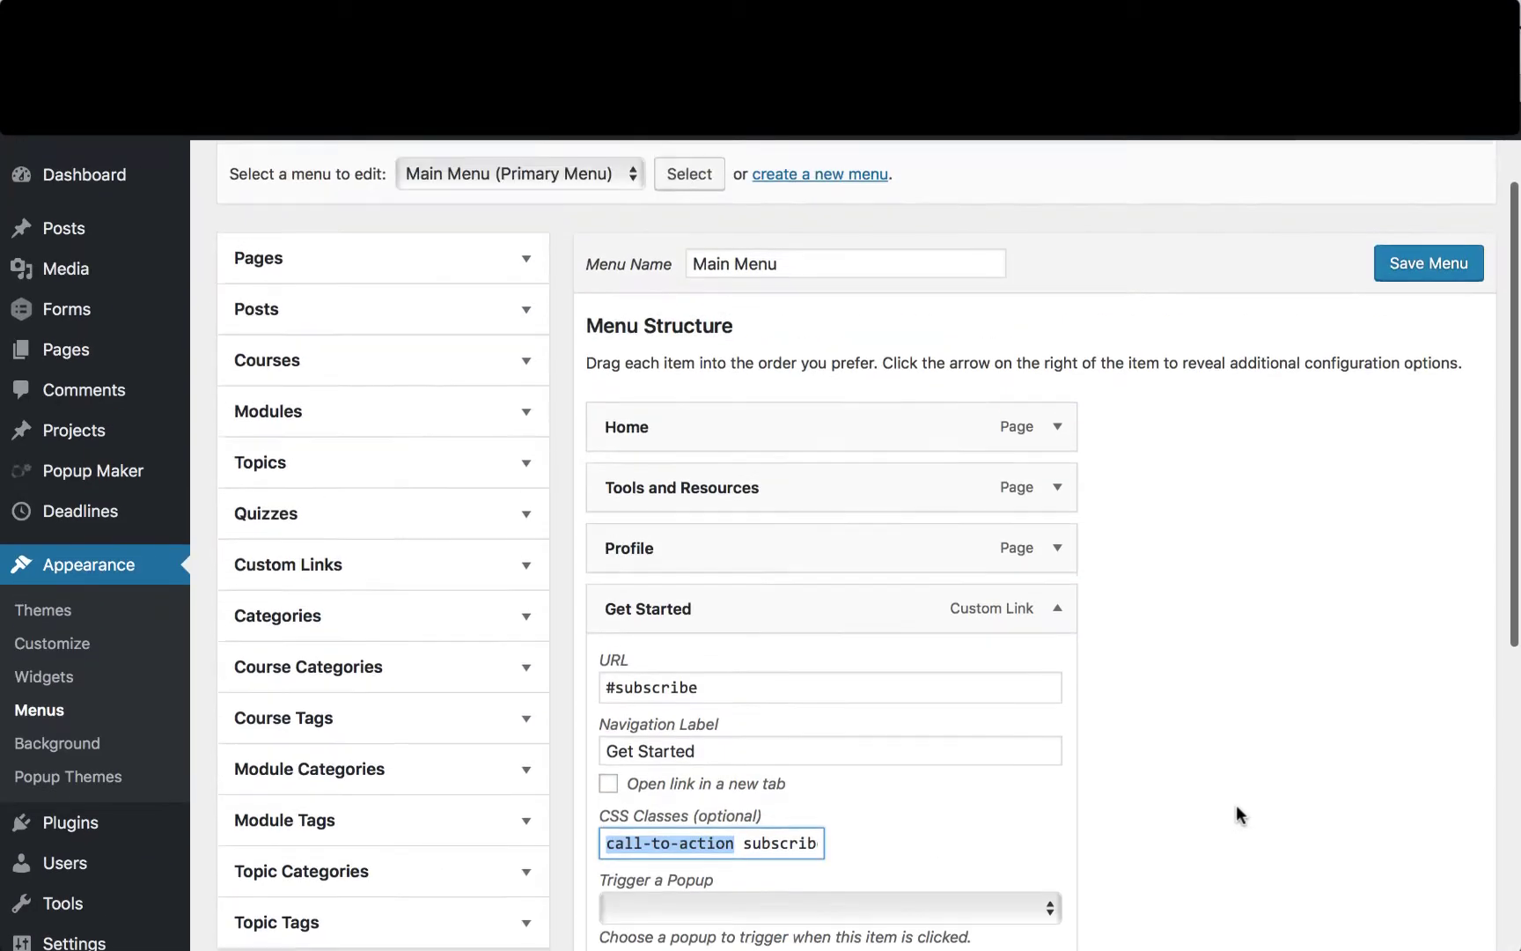
- Confirm in Screen Options that CSS Classes is enabled, then hide the options panel
{"action": "scroll", "coordinate": [1252, 804], "scroll_direction": "down", "scroll_amount": 5}
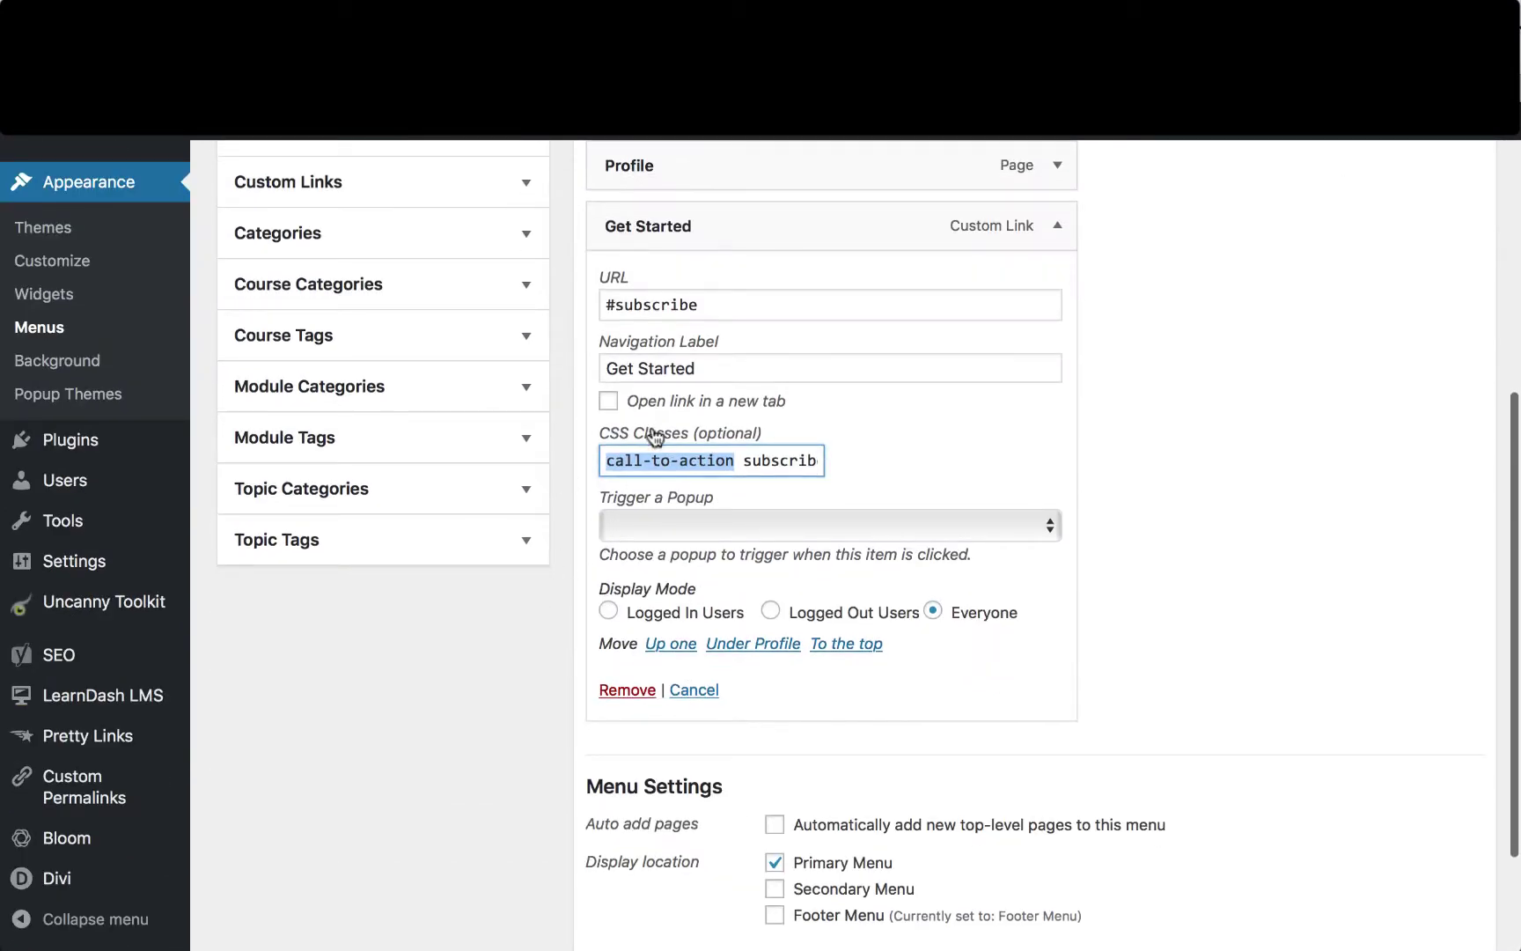
{"action": "scroll", "coordinate": [1229, 554], "scroll_direction": "up", "scroll_amount": 5}
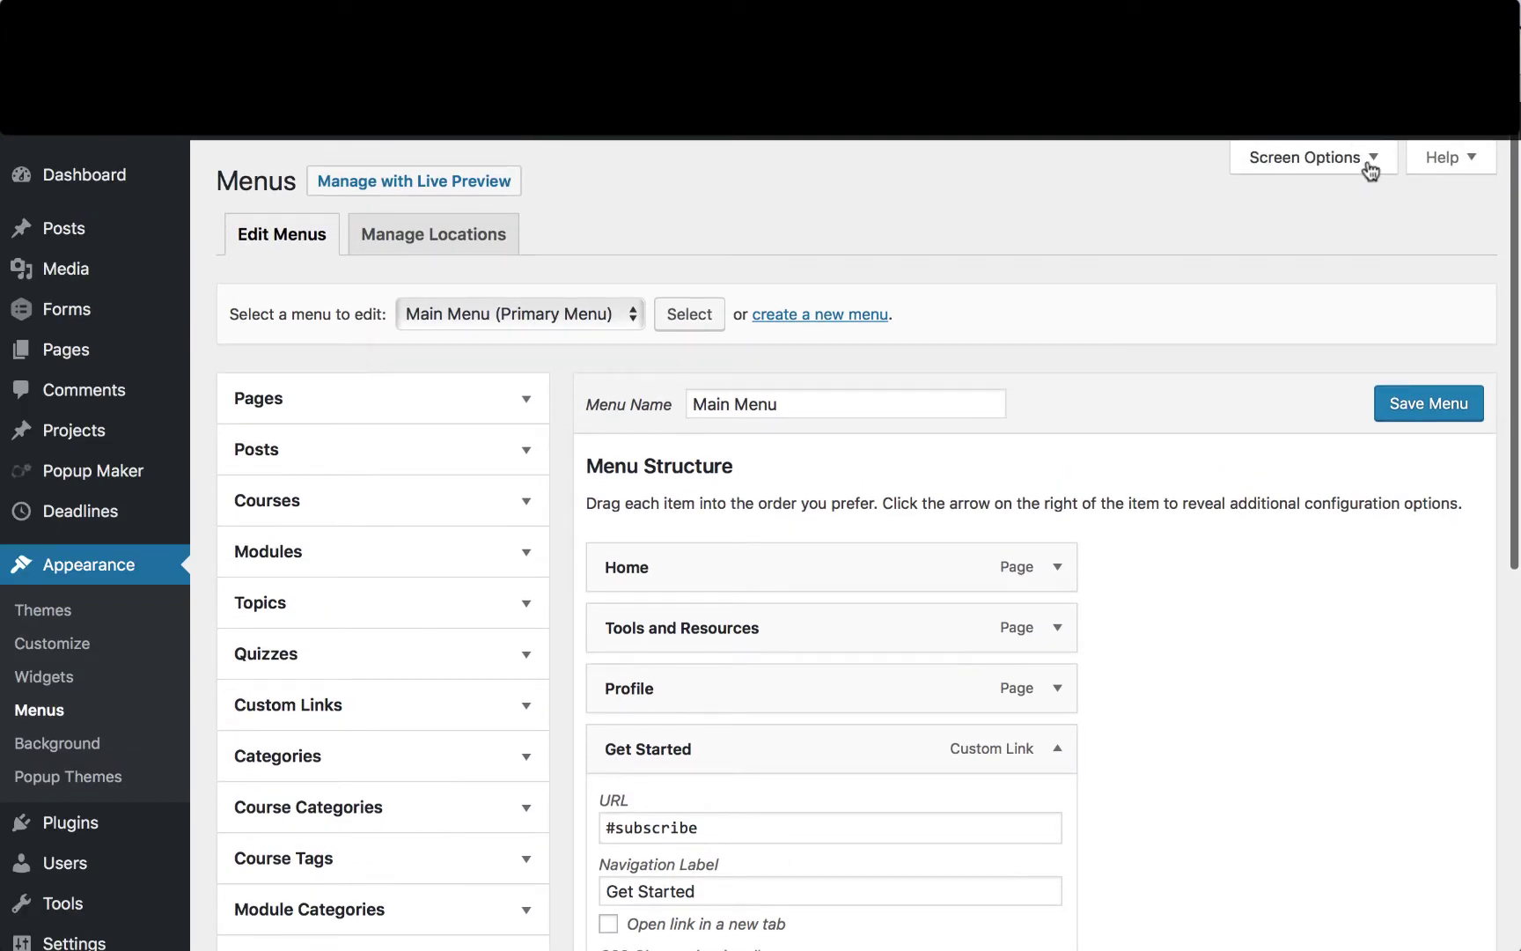
{"action": "left_click", "coordinate": [1372, 165]}
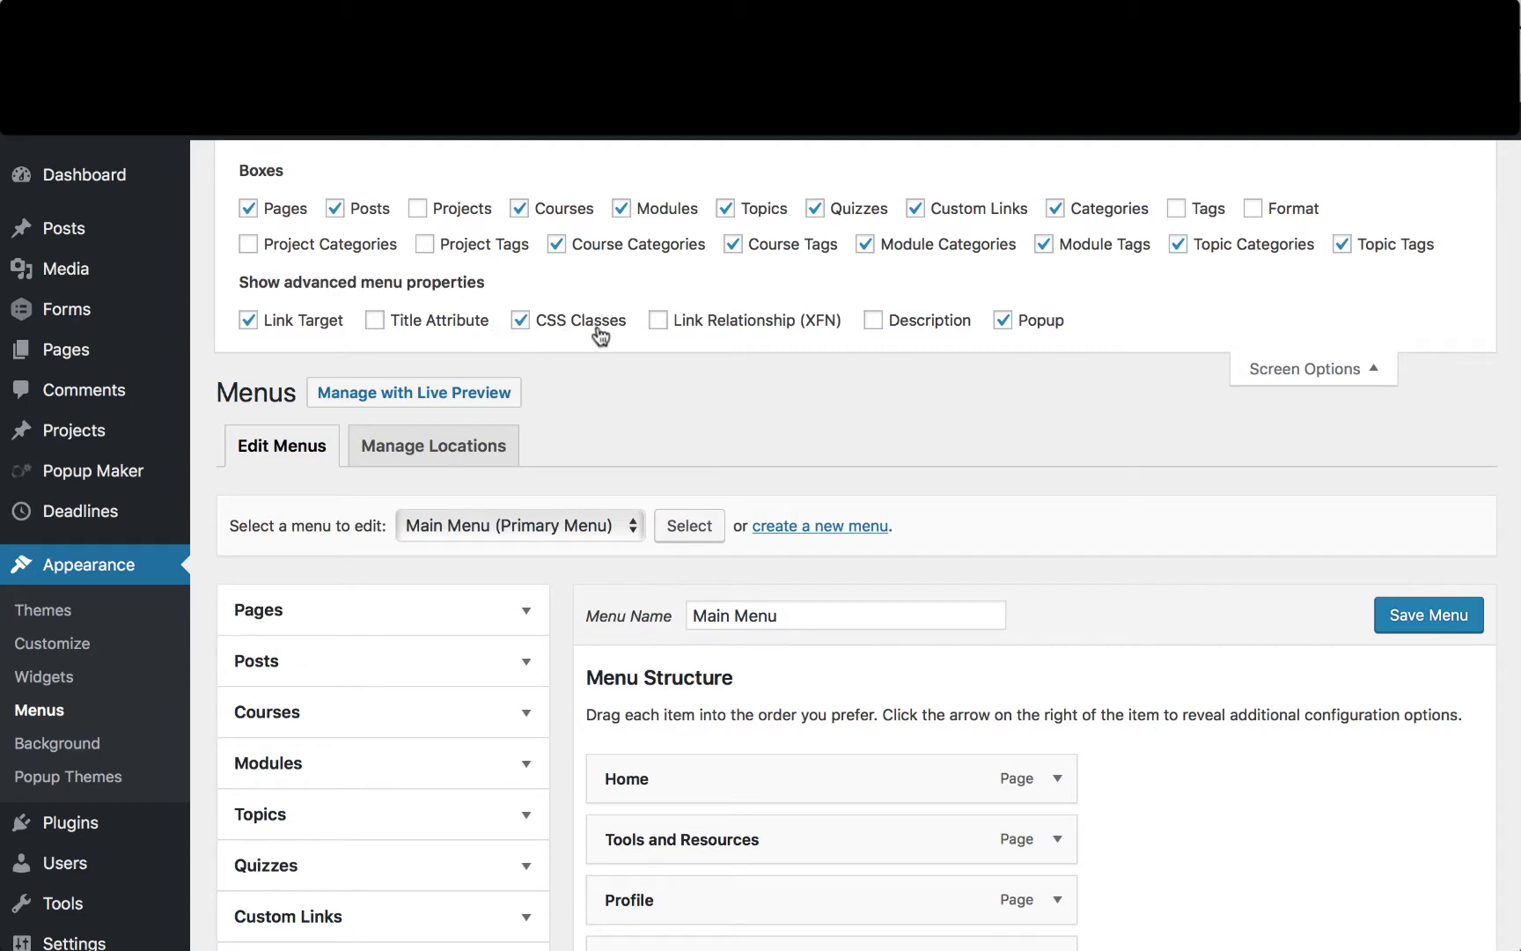
{"action": "left_click", "coordinate": [1387, 368]}
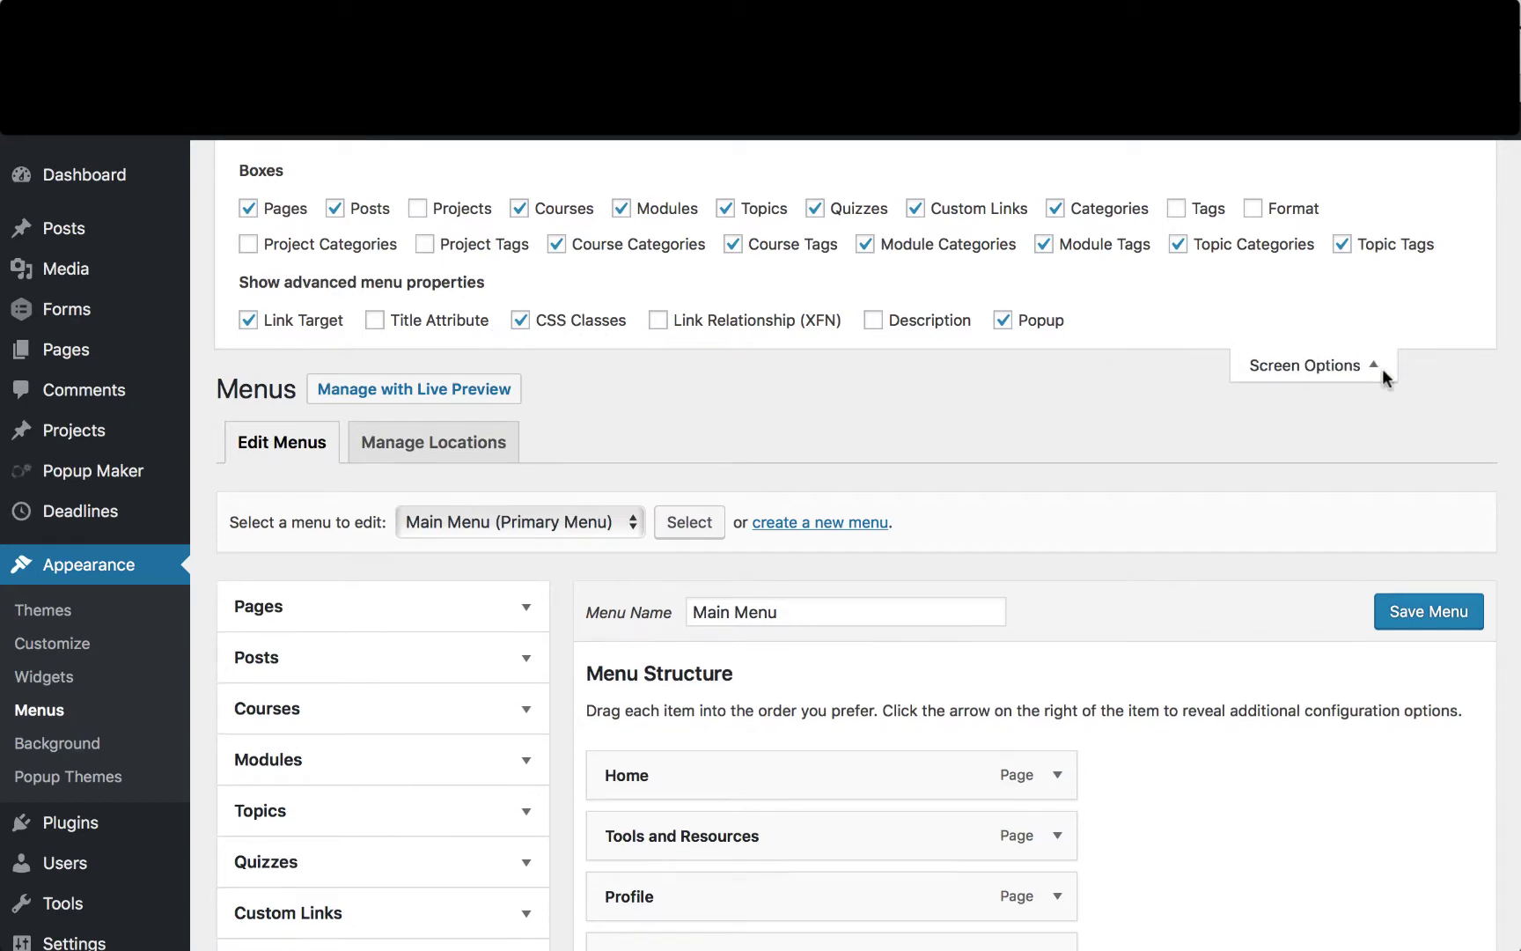
- Fold the Get Started item's settings panel closed on the Main Menu
{"action": "scroll", "coordinate": [1294, 366], "scroll_direction": "down", "scroll_amount": 7}
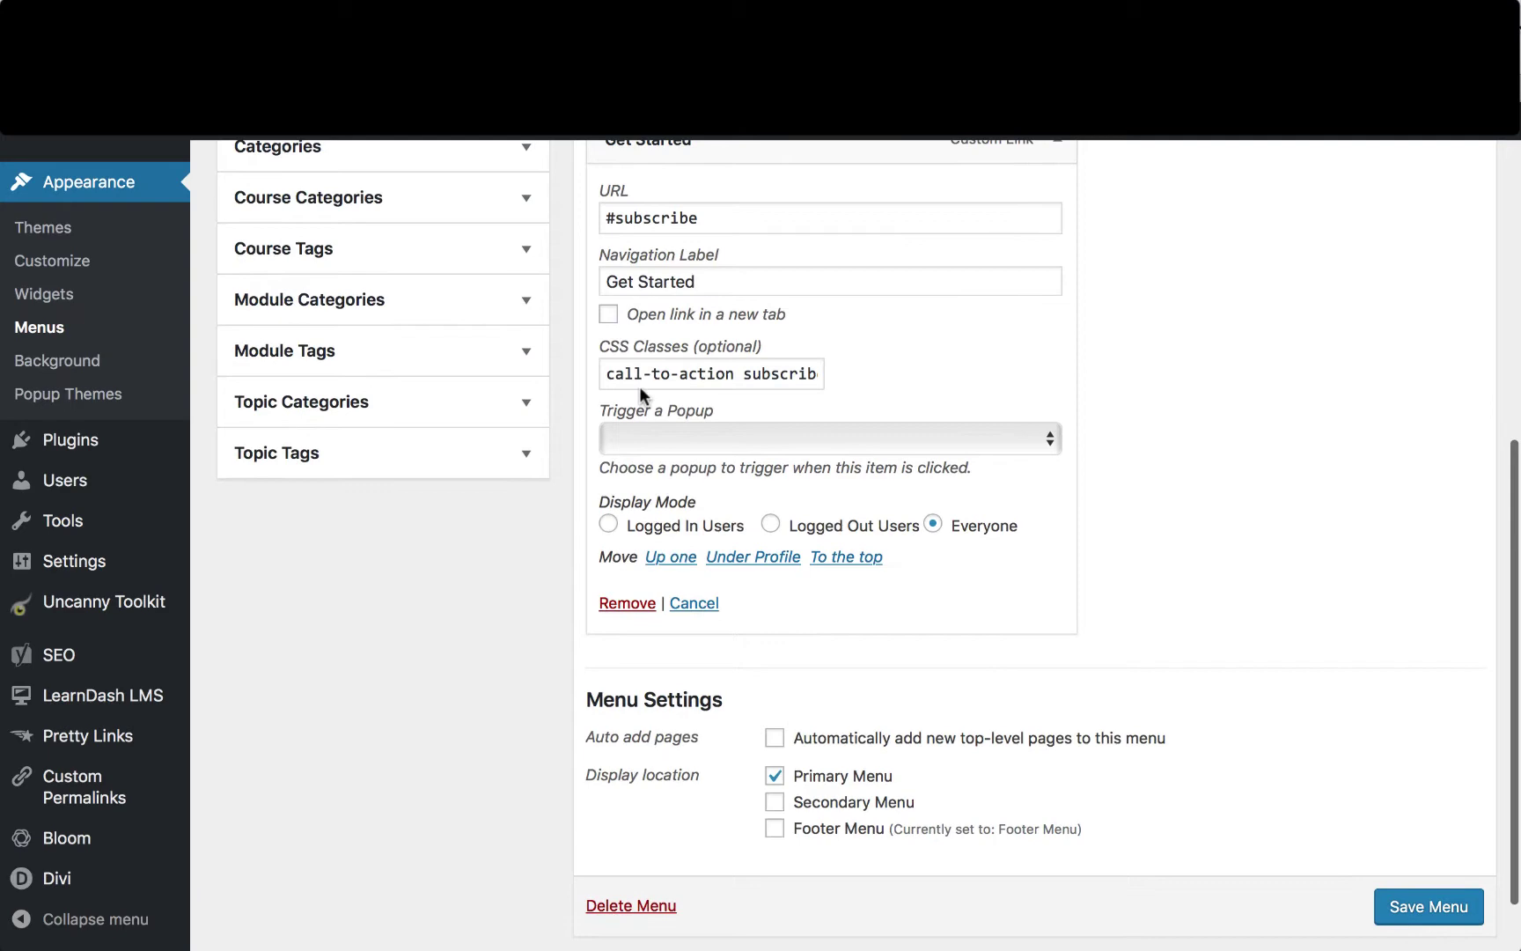
{"action": "scroll", "coordinate": [701, 391], "scroll_direction": "up", "scroll_amount": 5}
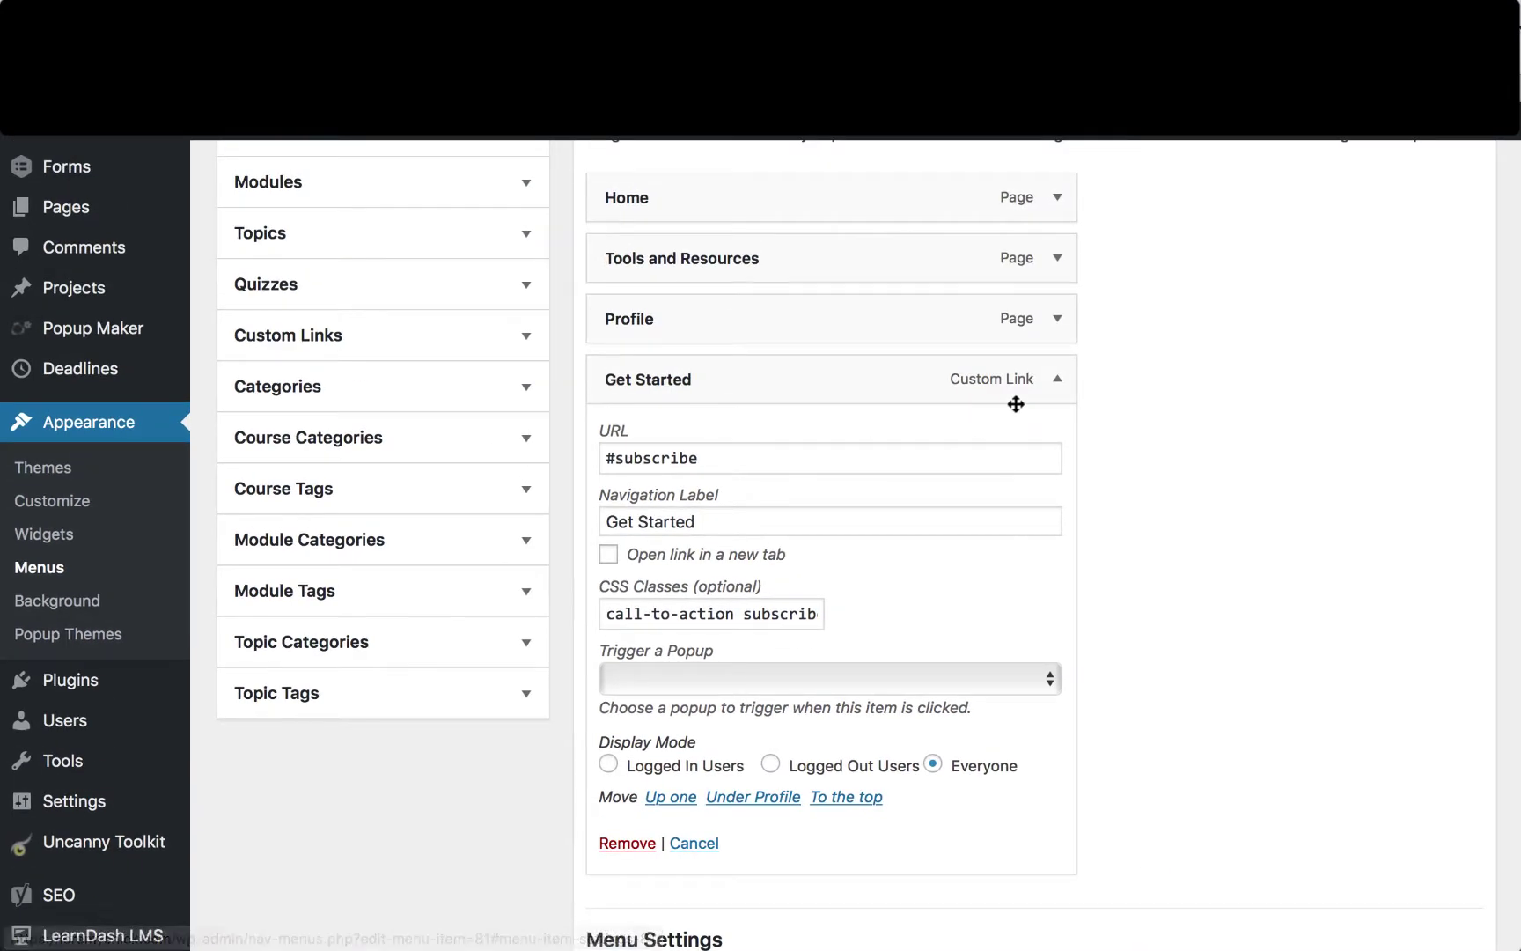
{"action": "scroll", "coordinate": [1114, 458], "scroll_direction": "down", "scroll_amount": 3}
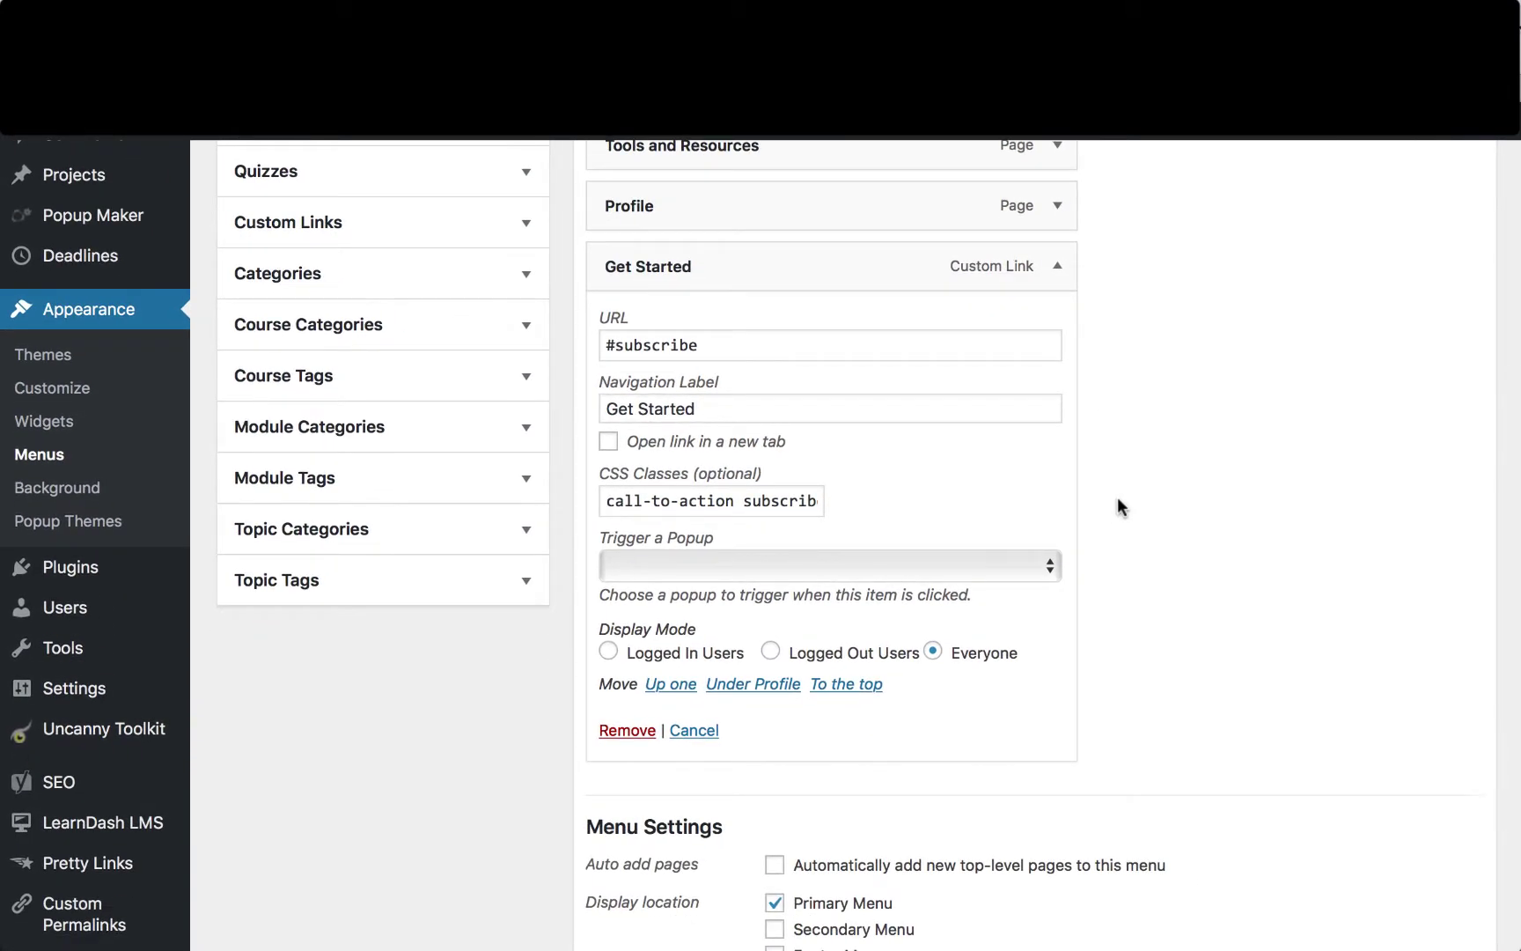
{"action": "left_click", "coordinate": [1058, 268]}
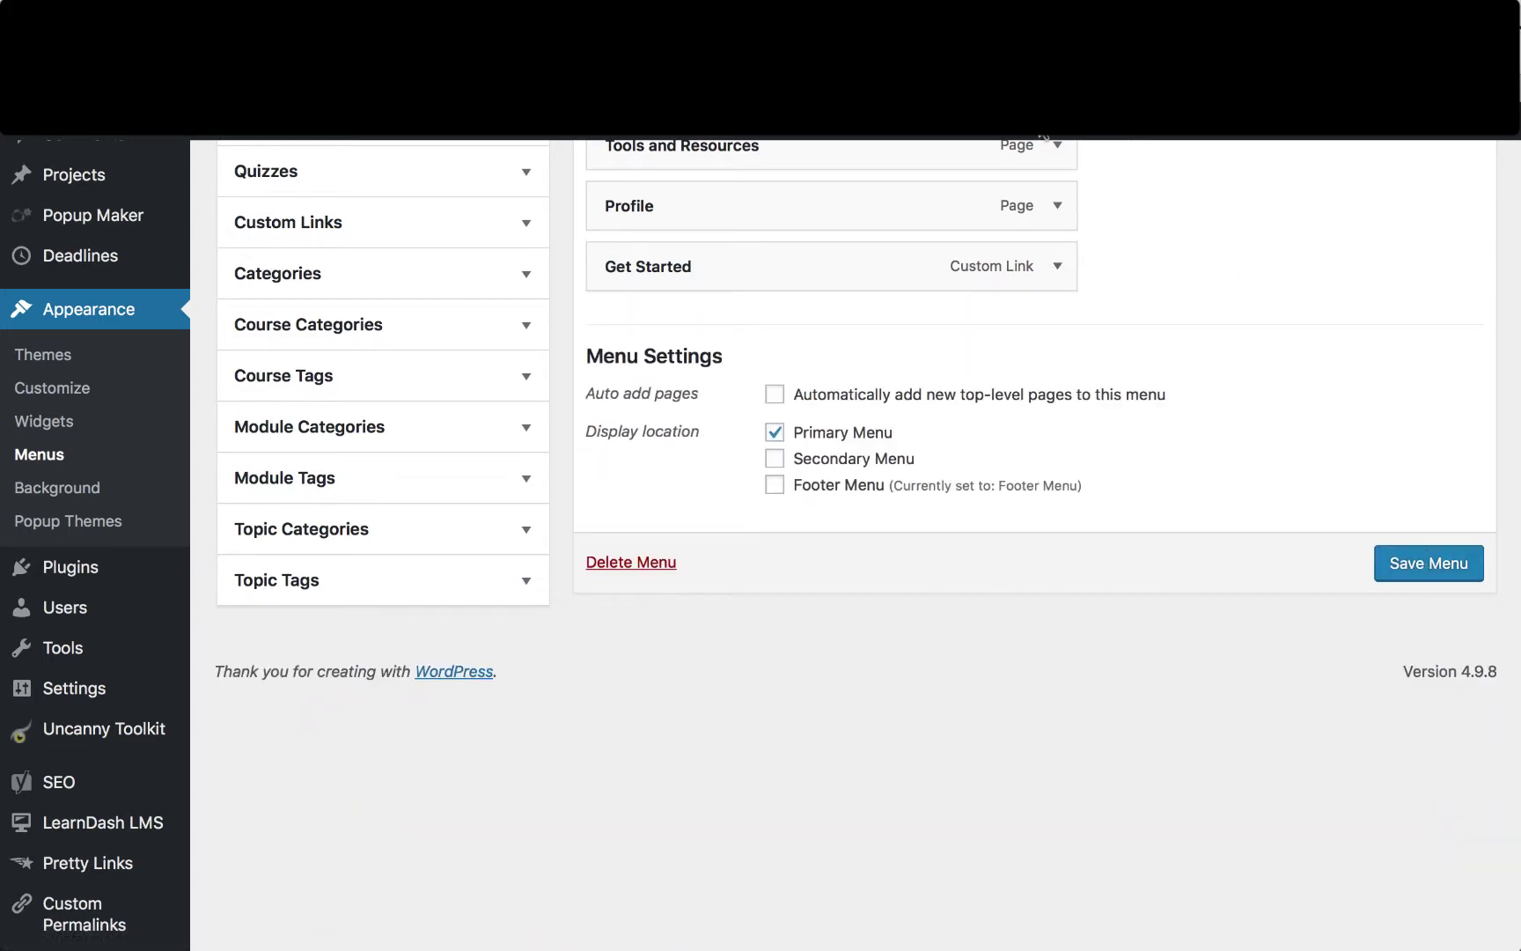
{"action": "scroll", "coordinate": [1043, 136], "scroll_direction": "up", "scroll_amount": 1}
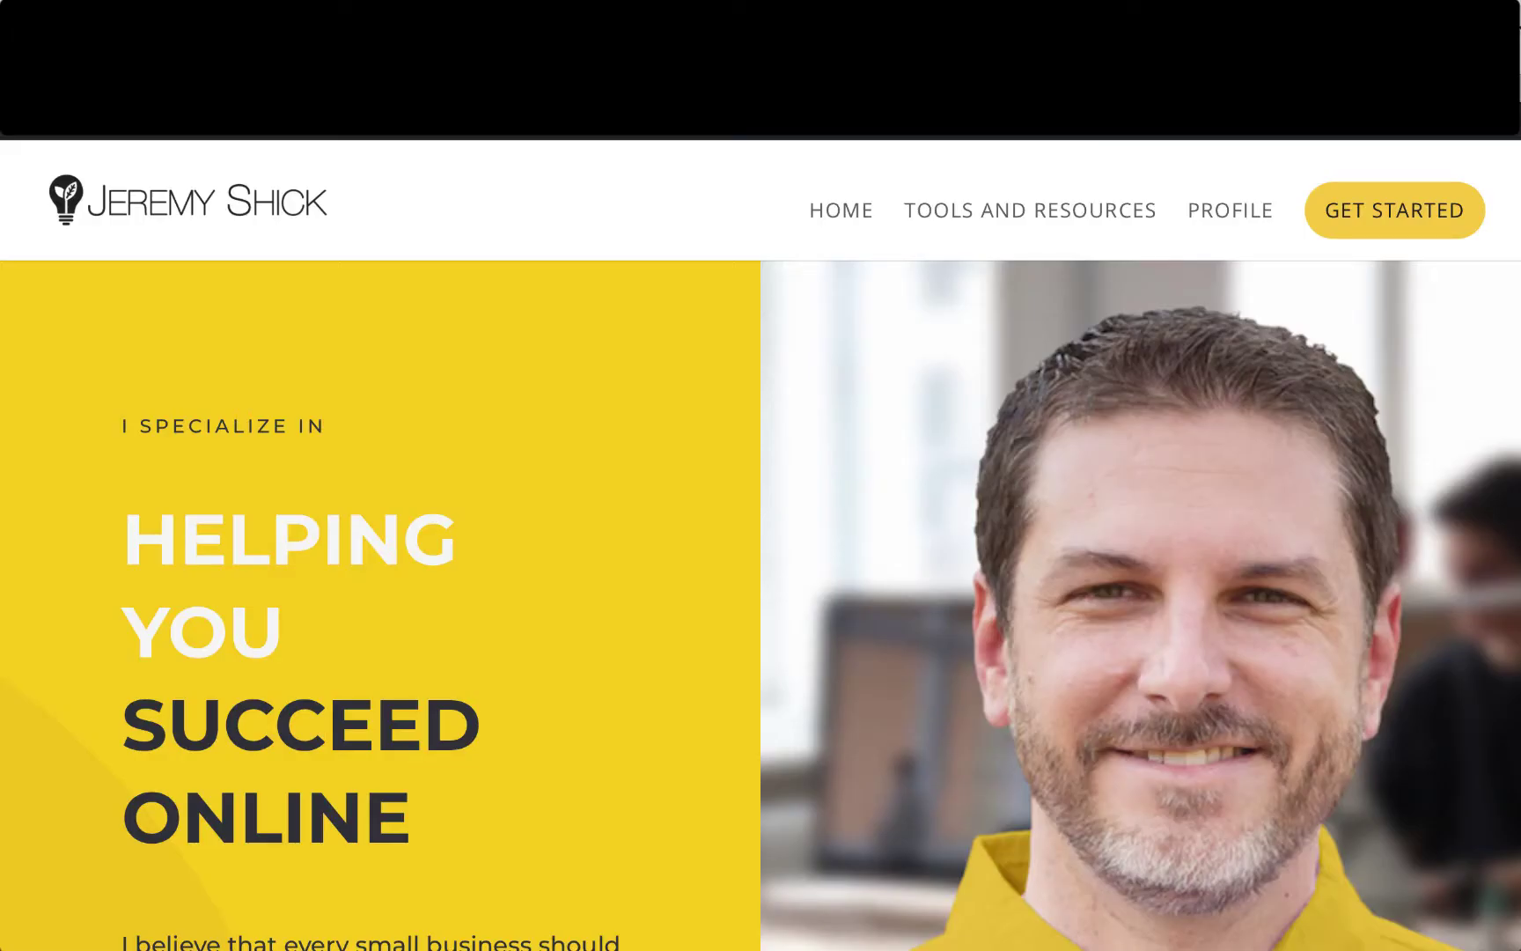